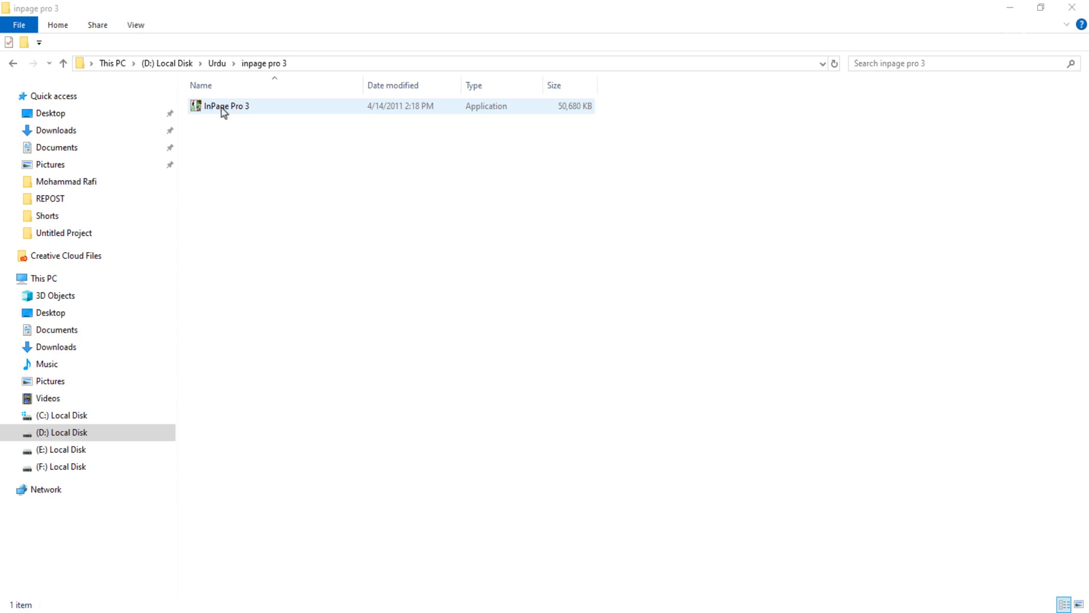
Step: Try to launch the InPage Pro 3 setup program and close the dialog that appears
click(224, 108)
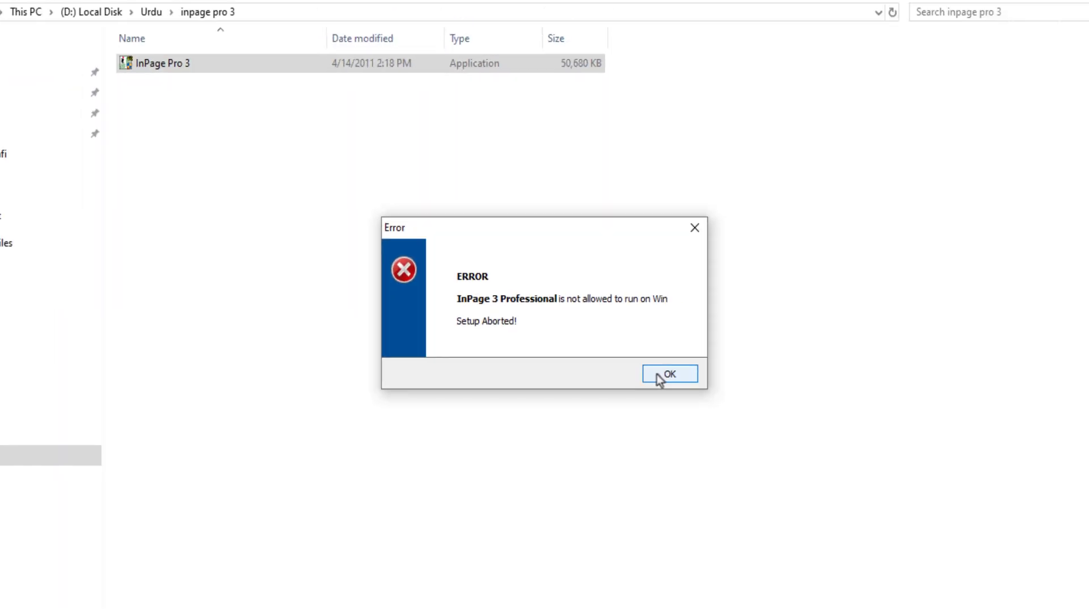
click(648, 365)
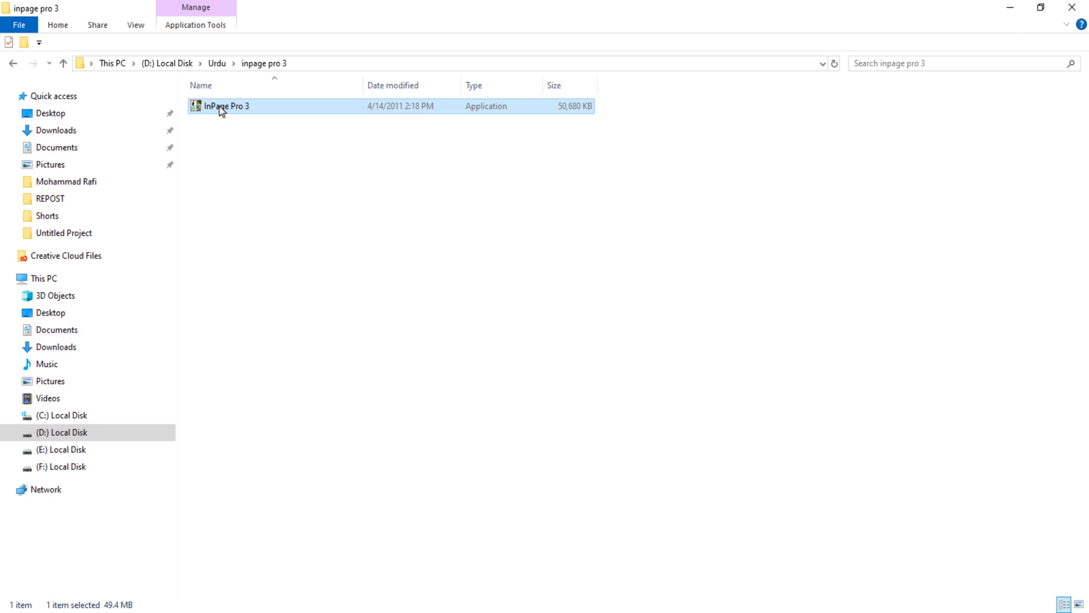
Step: Set the InPage Pro 3 installer's properties to run in compatibility mode for Windows 7 and apply the change
right_click(221, 110)
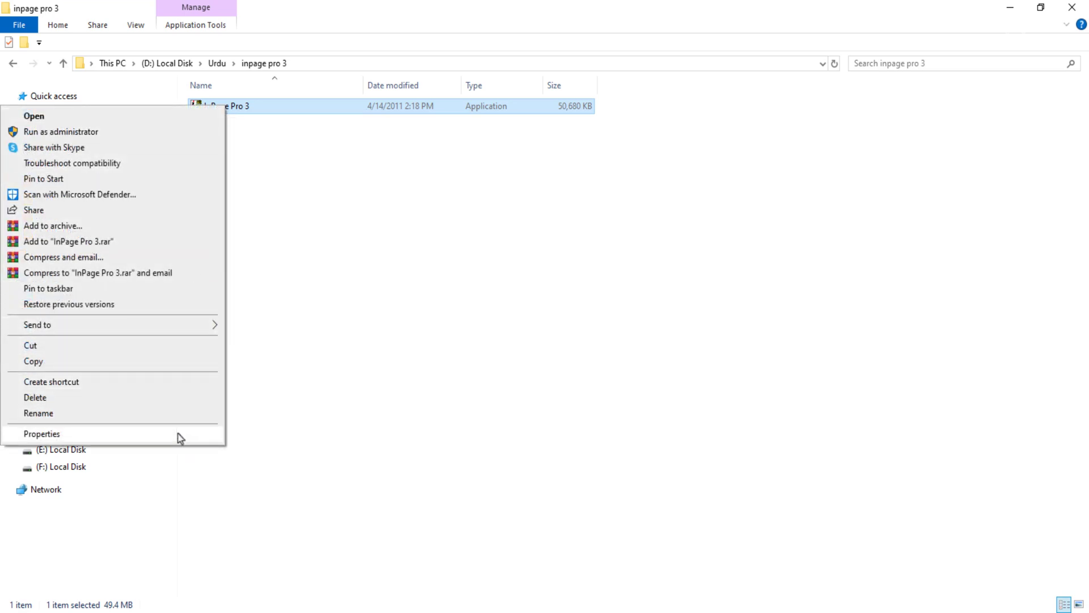
click(177, 433)
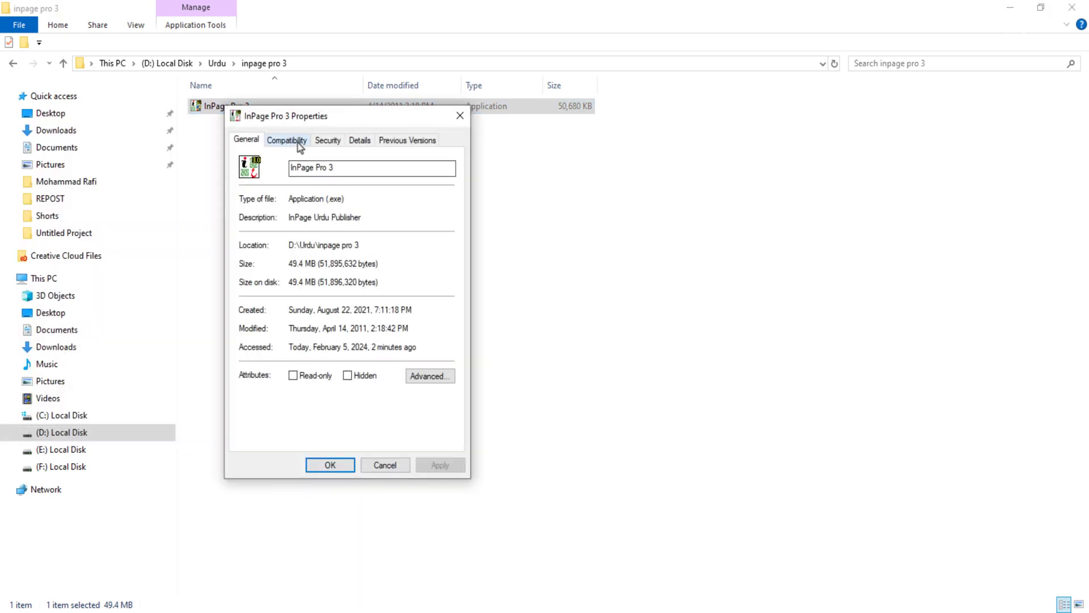
click(299, 142)
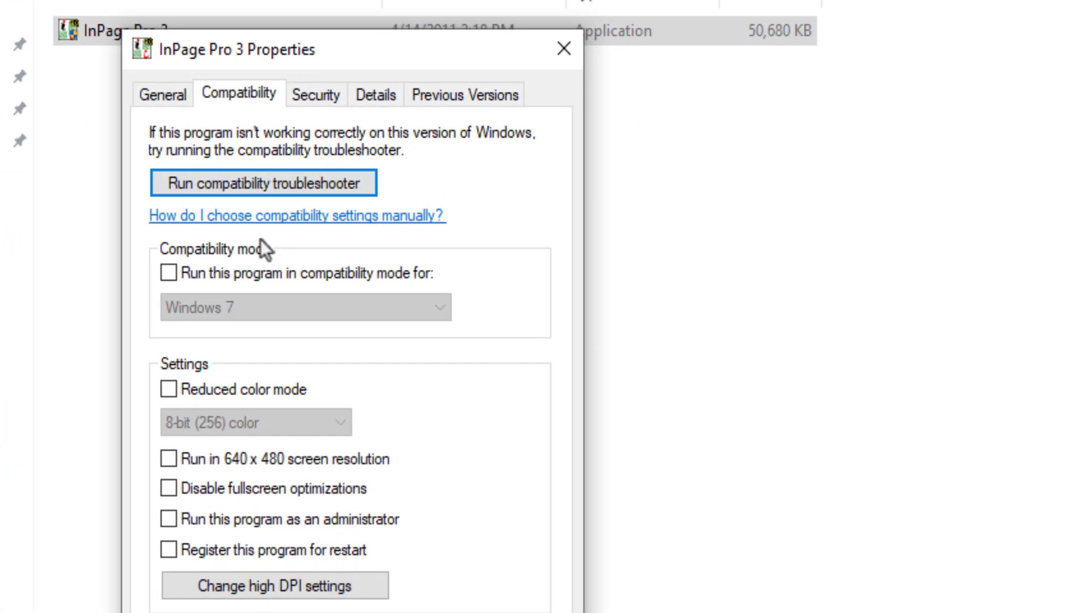
click(169, 275)
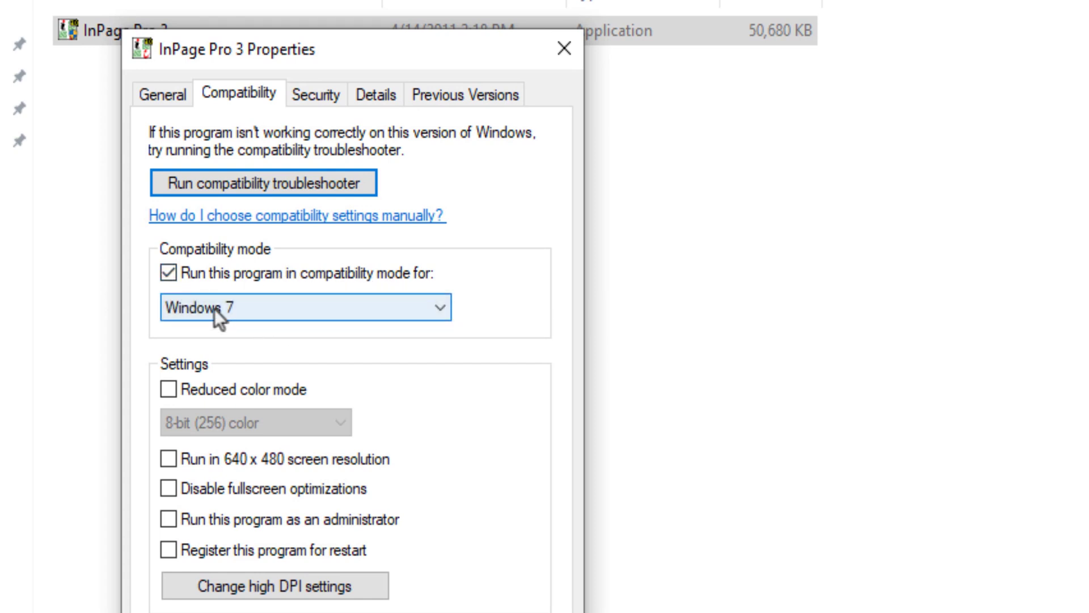
click(270, 308)
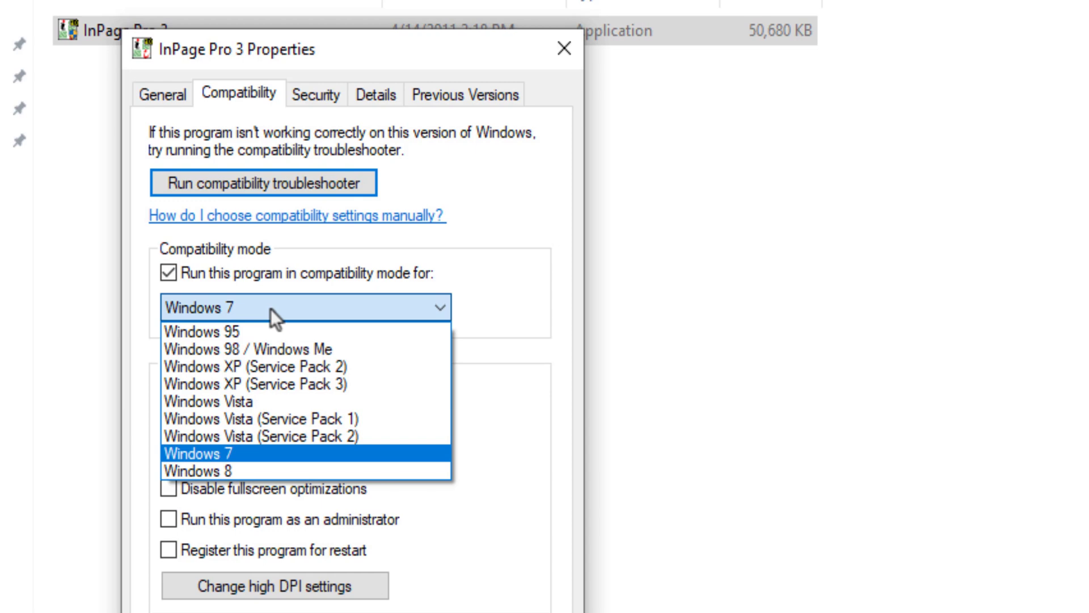
click(249, 453)
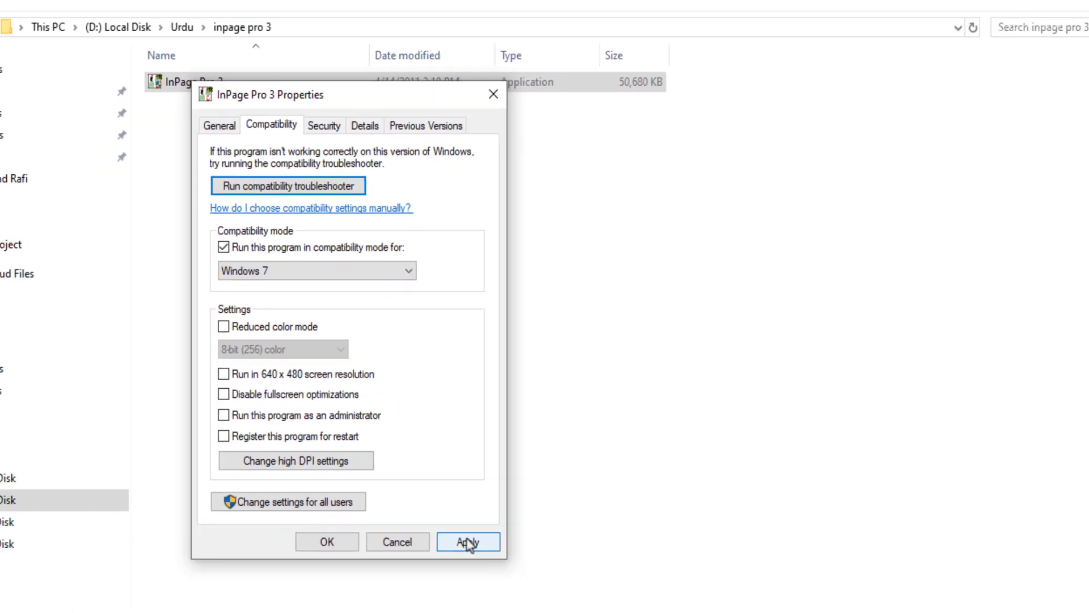
click(468, 543)
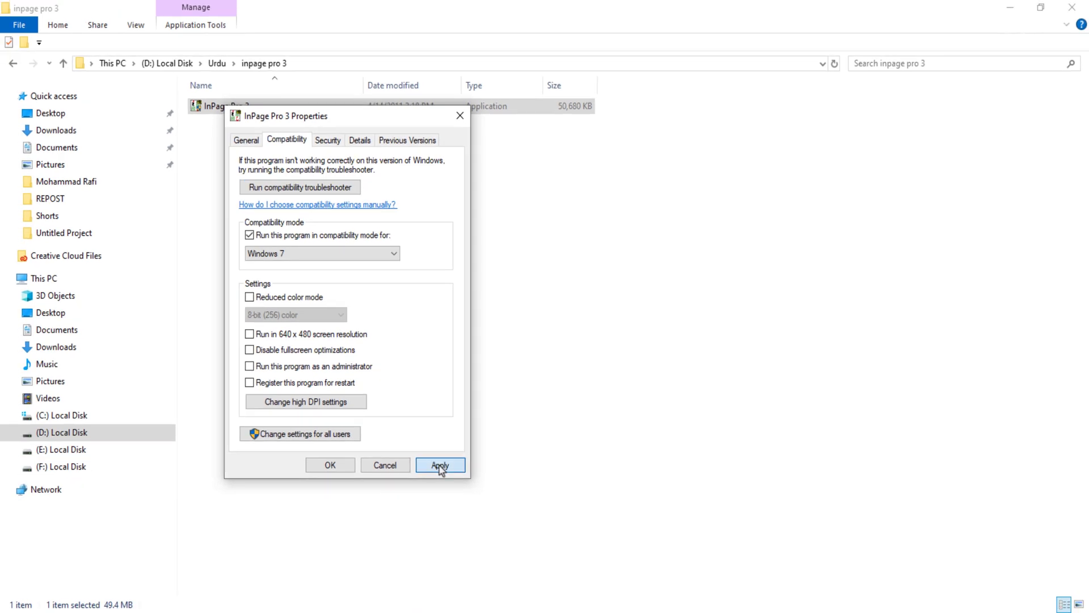
click(330, 465)
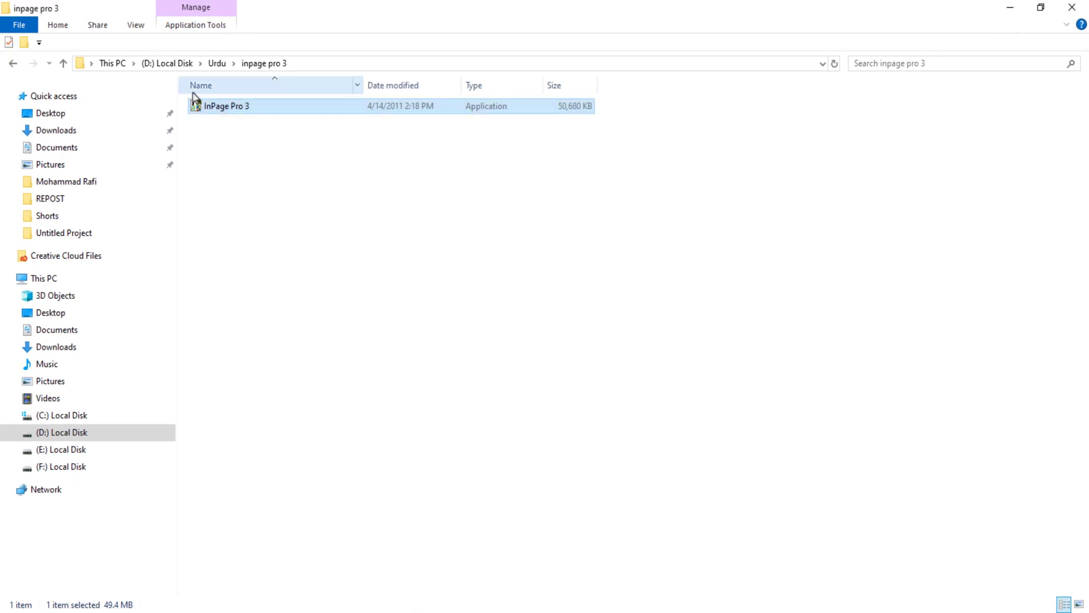
Step: Open the InPage Pro 3 installer again and dismiss the popup asking for an app
right_click(219, 111)
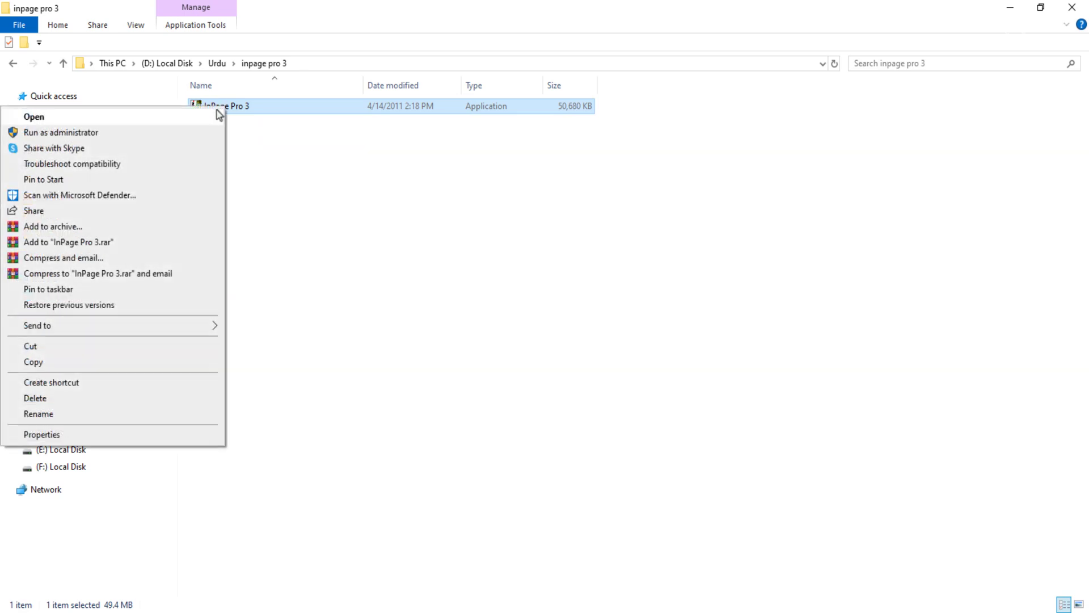
click(206, 117)
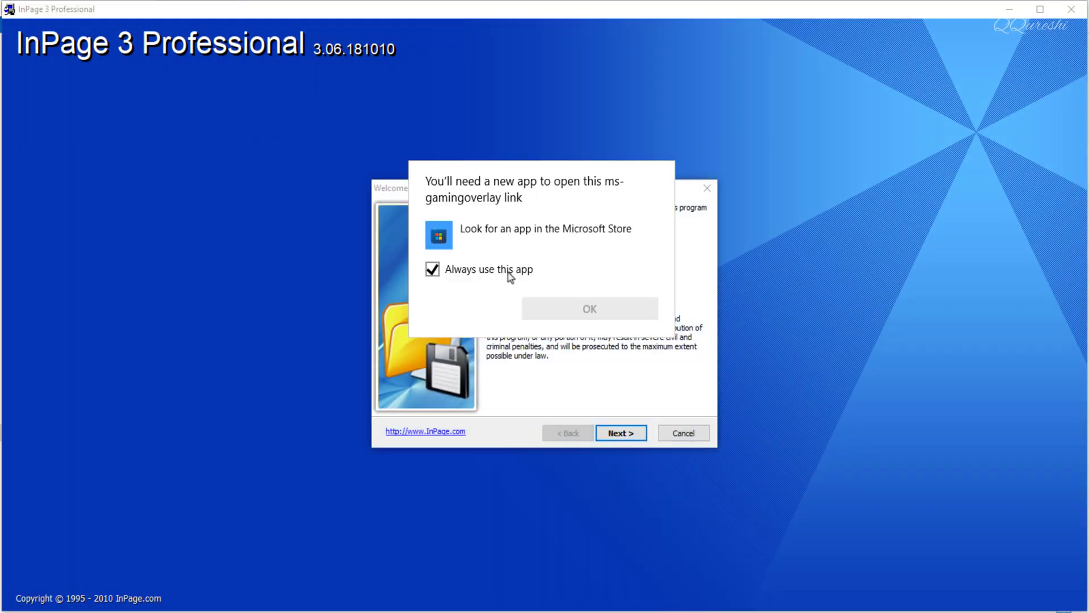
click(533, 381)
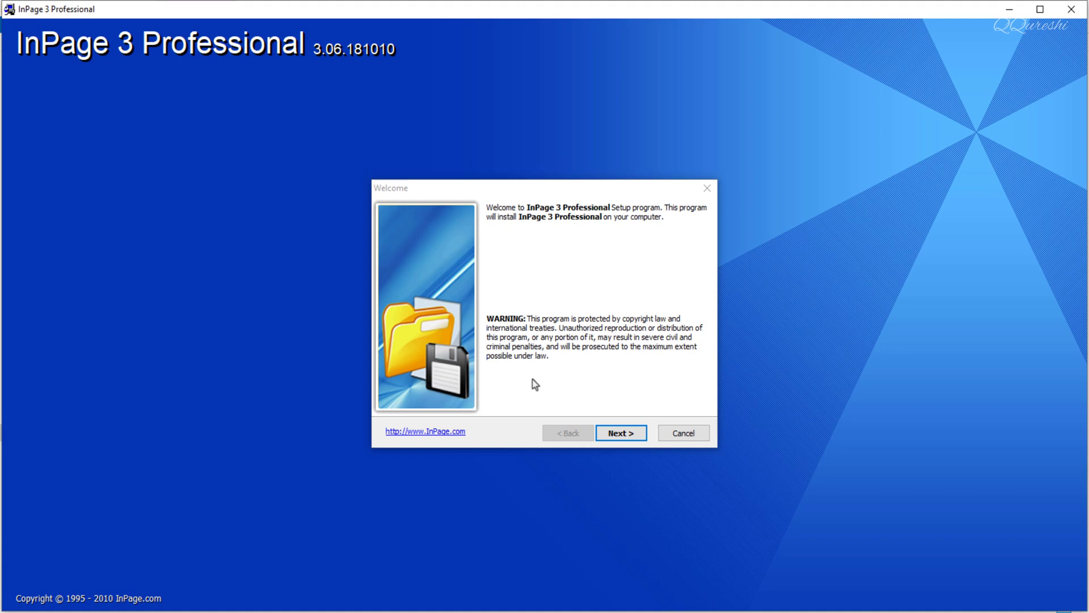
Step: Continue past the setup welcome page and accept the terms of the License Agreement
click(618, 434)
click(480, 392)
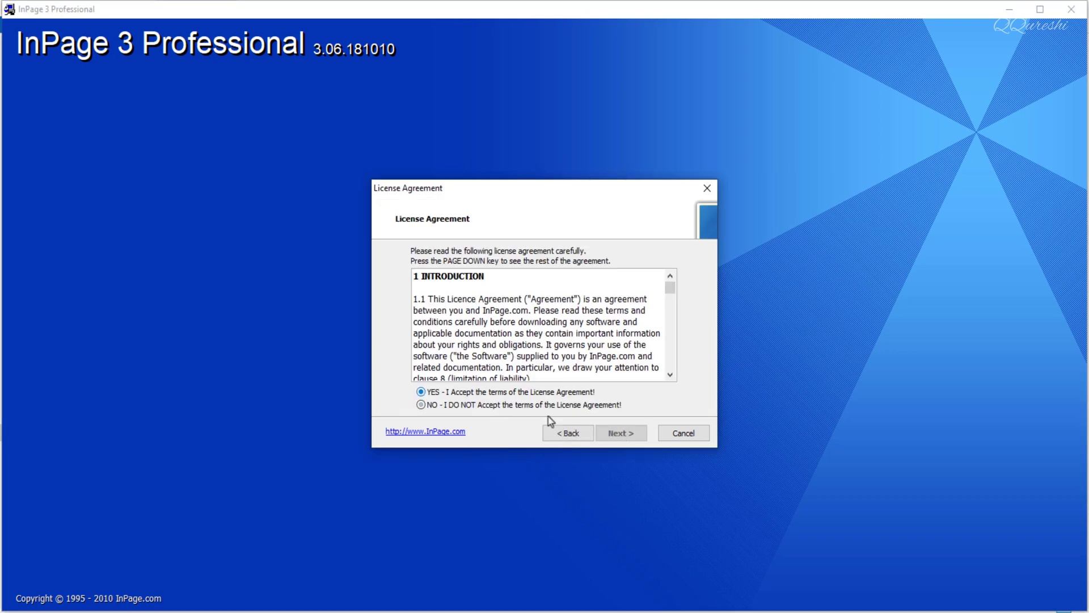
click(629, 435)
click(629, 436)
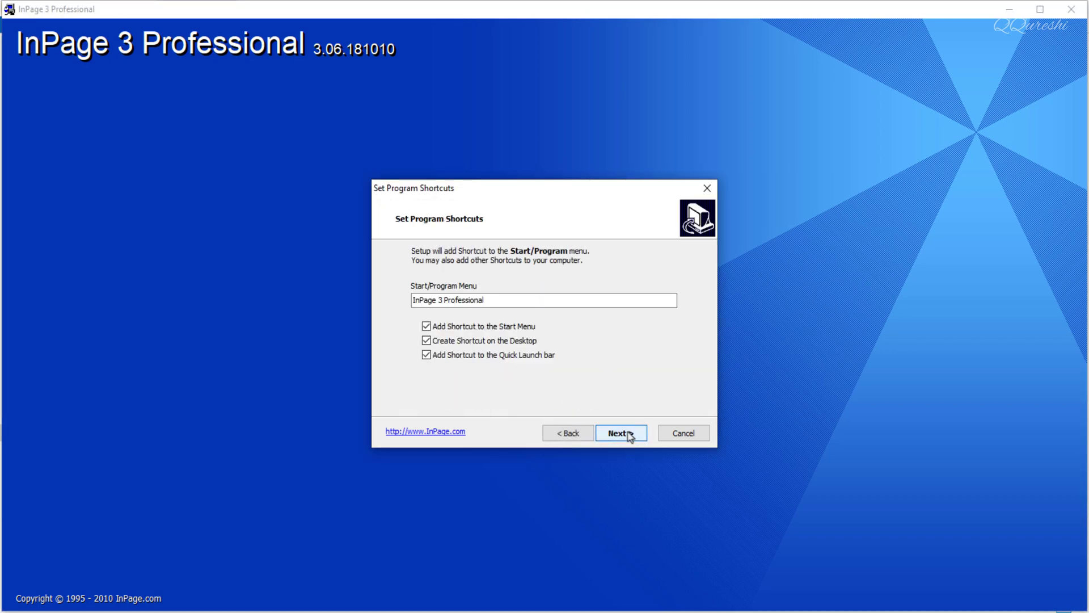
Step: Keep the default program shortcuts and finish setup, choosing to restart the computer later
click(629, 436)
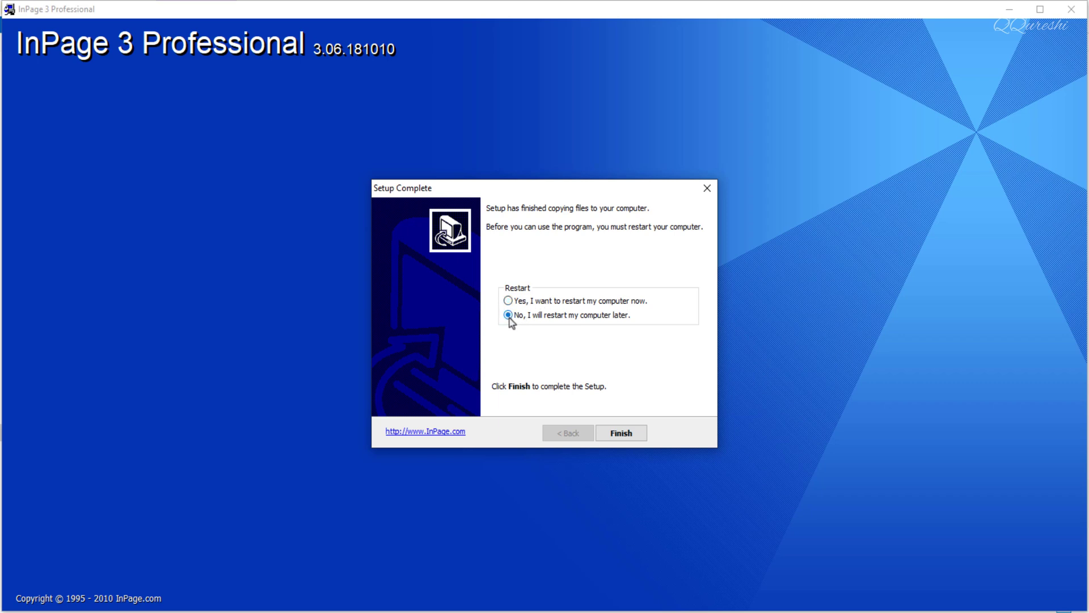
click(615, 433)
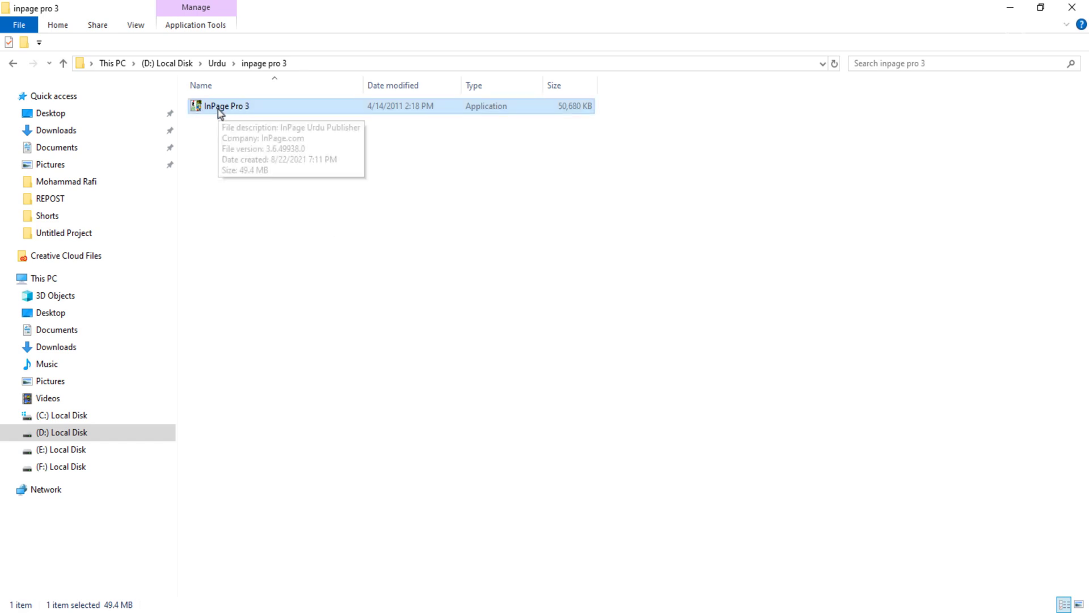
Step: Browse the Urdu folder and open the Pak-Urdu-Installer folder to view its contents
click(63, 64)
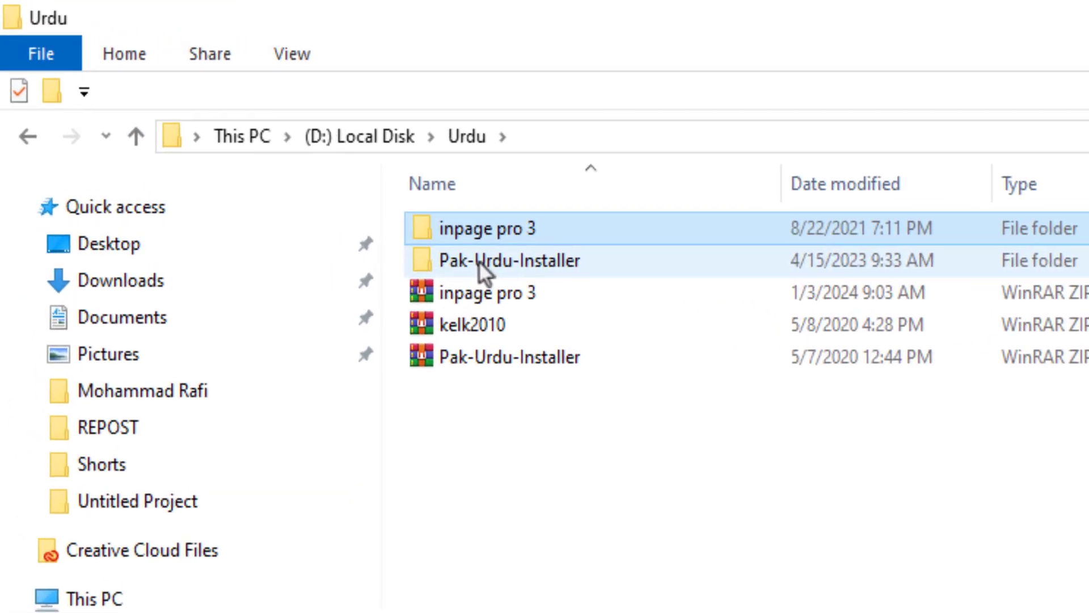
click(479, 261)
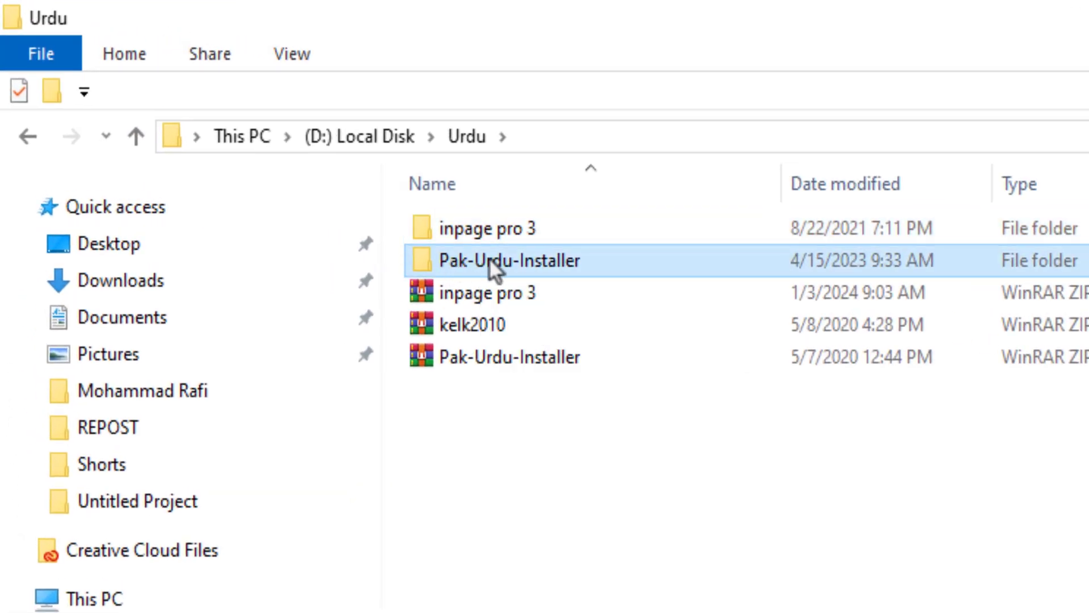
double_click(514, 259)
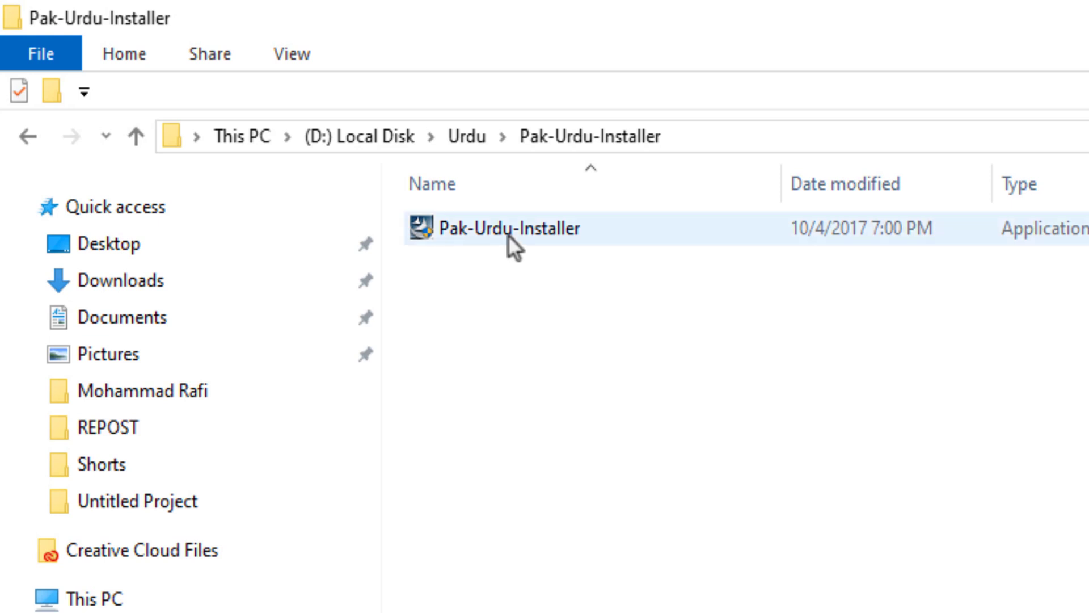
click(135, 134)
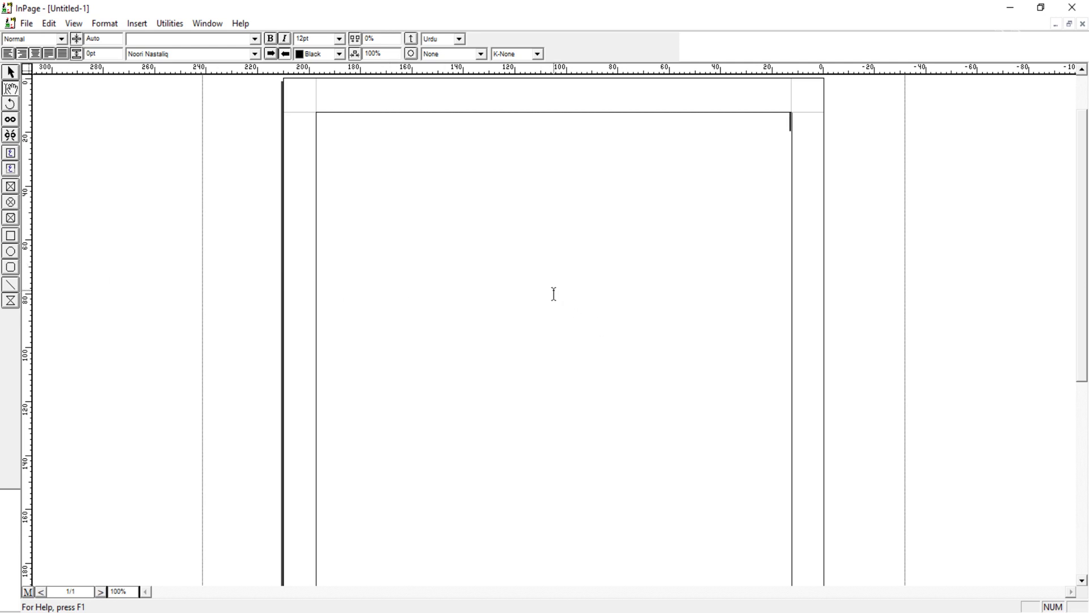
Step: Paste the Urdu poem into the new InPage document and set its font size to 24pt
key(ctrl+v)
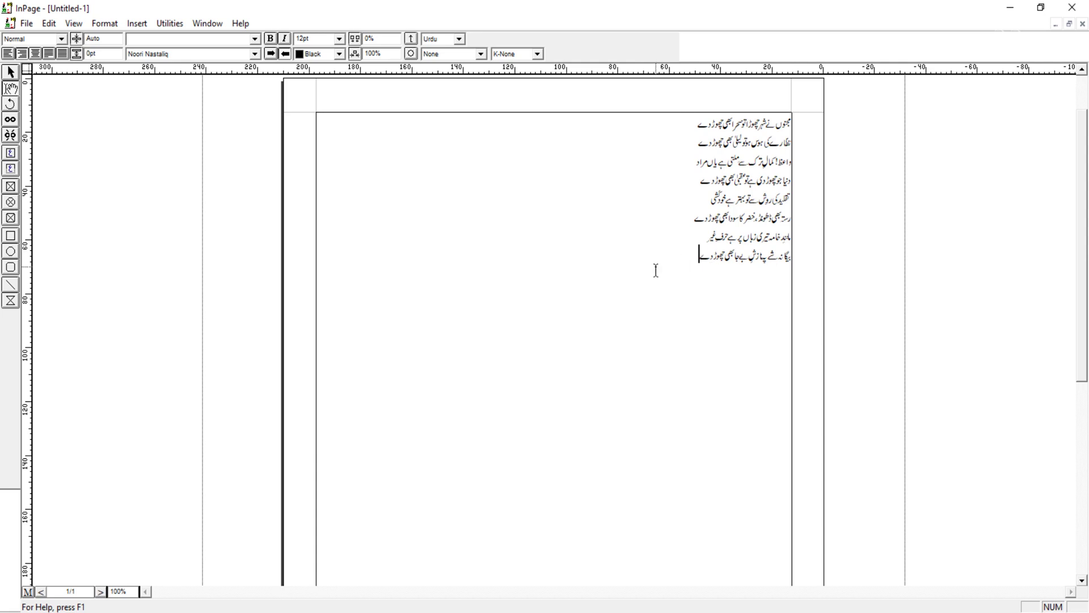
drag(689, 261, 826, 116)
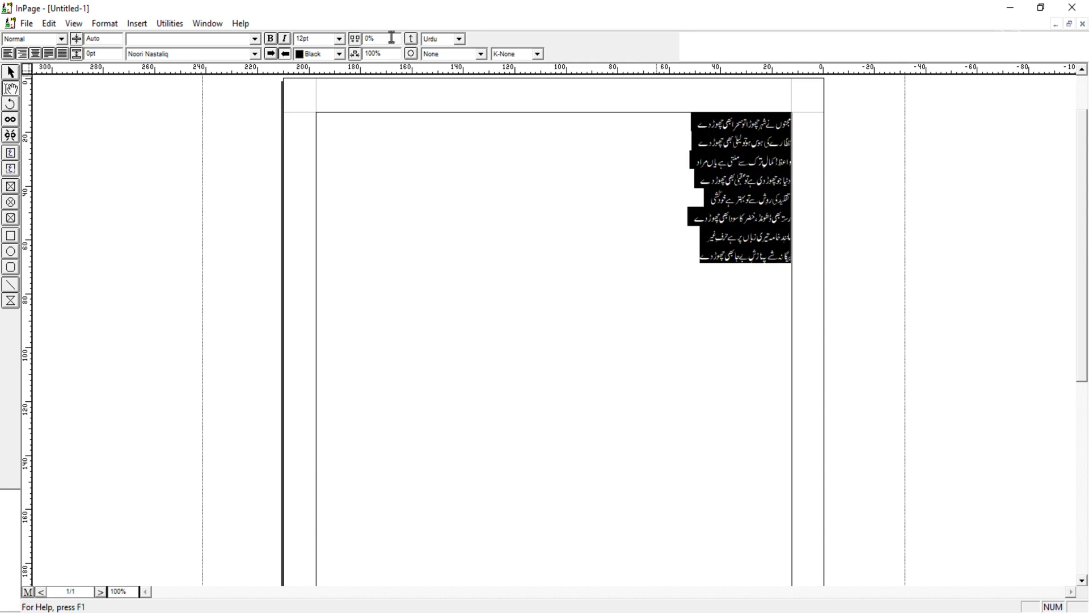
click(339, 39)
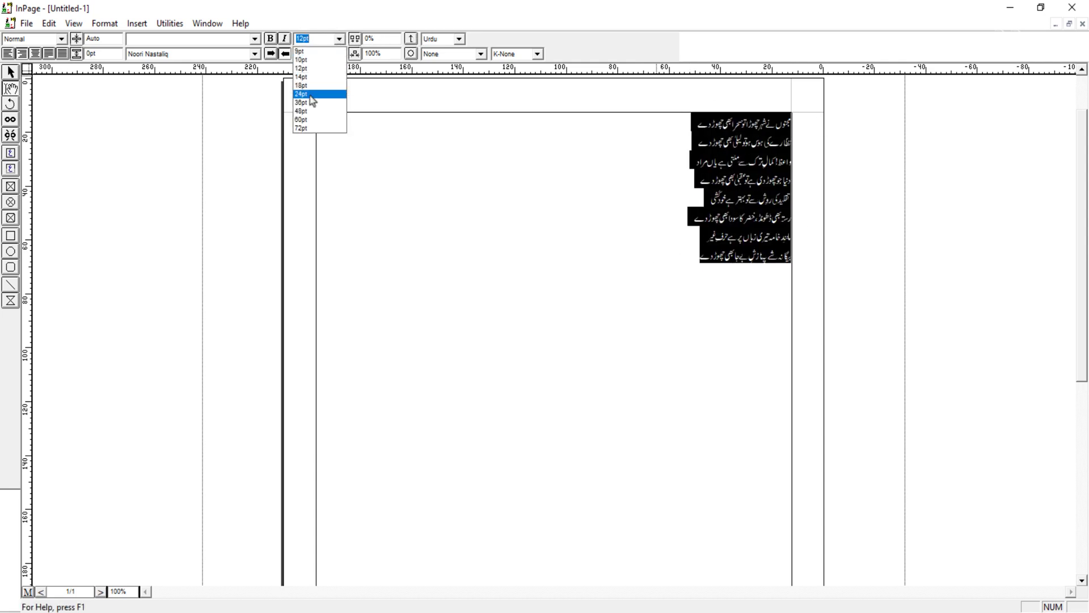
click(311, 100)
click(599, 235)
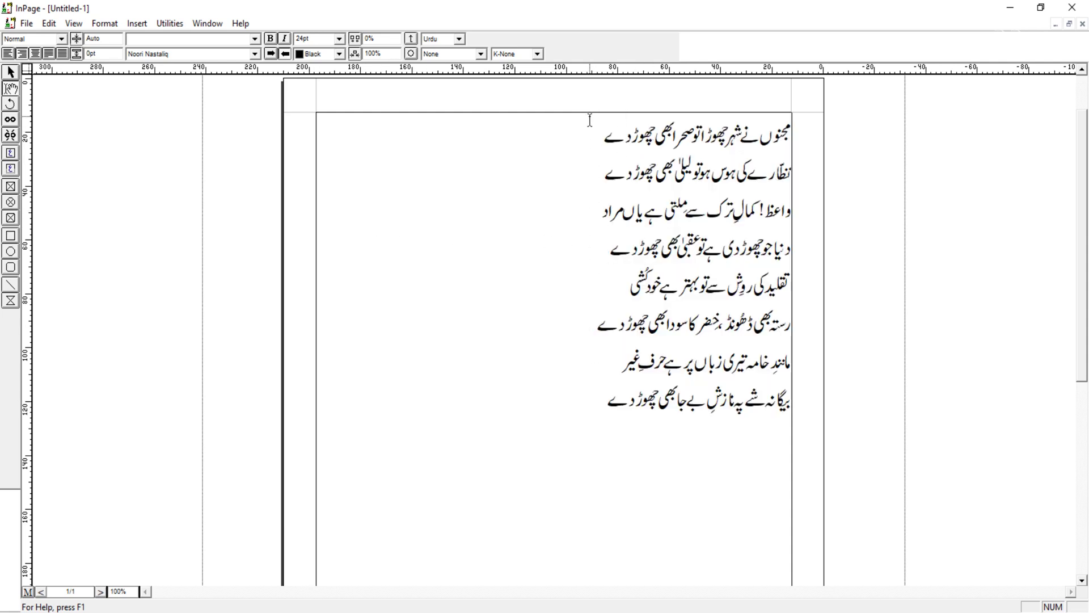
Step: Cut the whole poem out of the page
drag(600, 399, 849, 144)
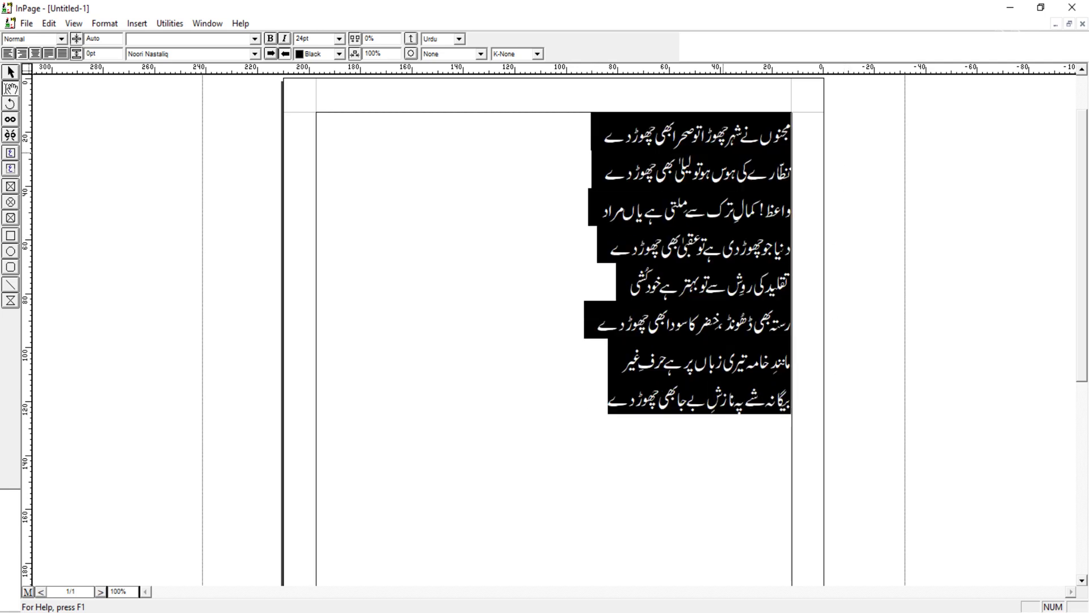
right_click(725, 152)
click(754, 217)
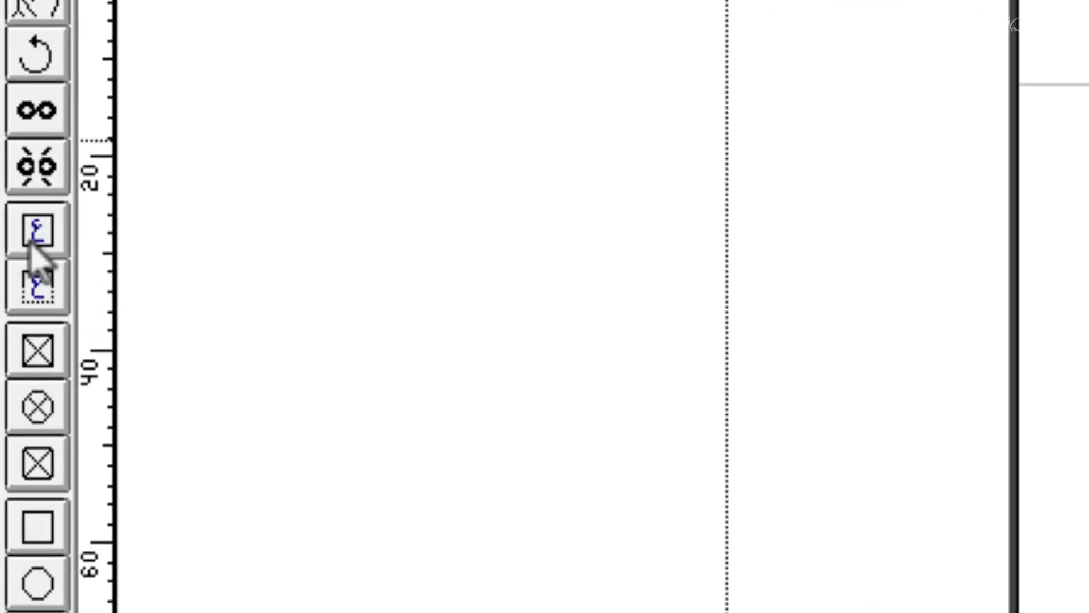
Step: Draw a text box about 96 mm wide and 155 mm tall at the page's top right, and paste the poem into it
click(37, 237)
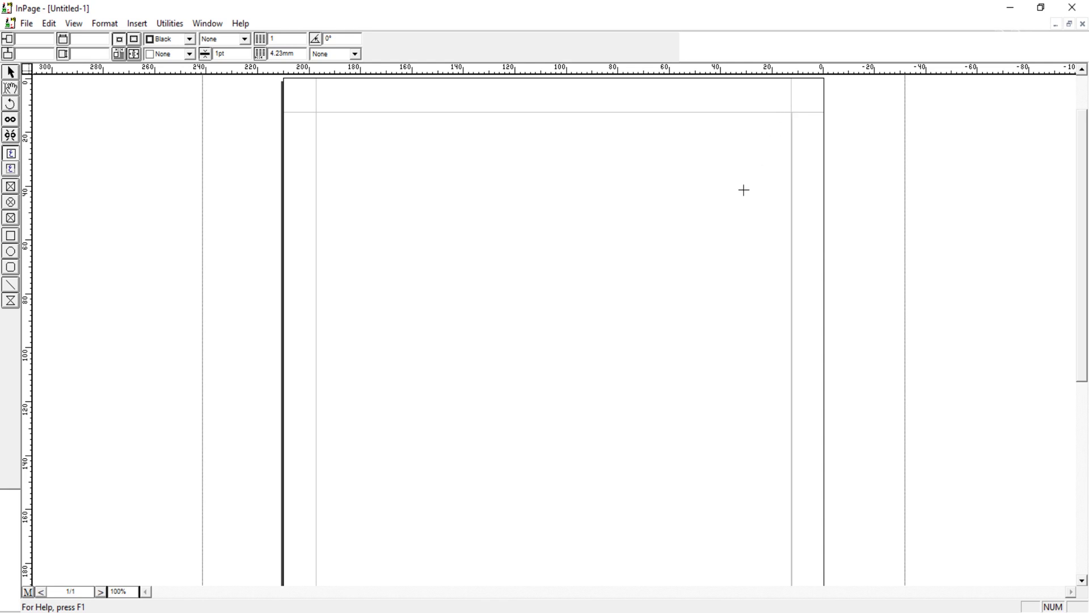
drag(792, 113, 545, 532)
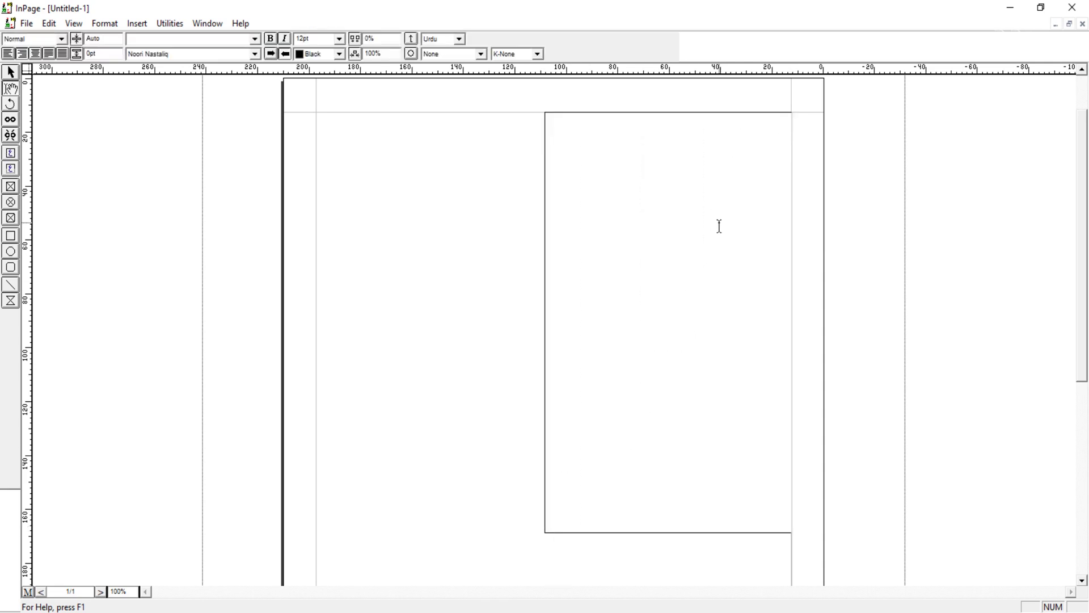
key(ctrl+v)
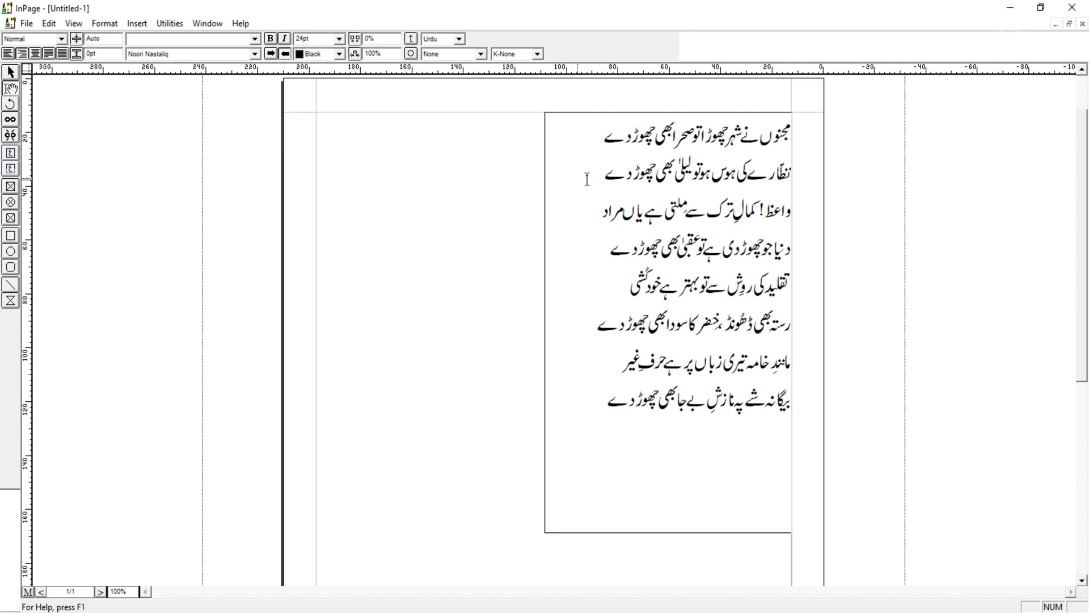
Step: Narrow the text box from its left edge to about 85 mm wide
click(561, 188)
click(10, 73)
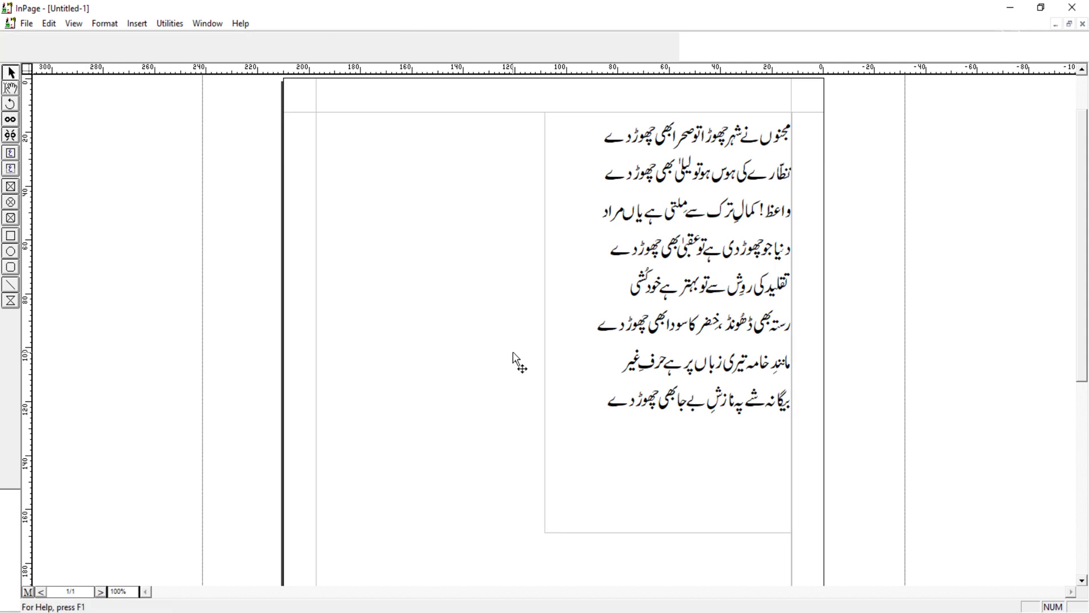
click(650, 307)
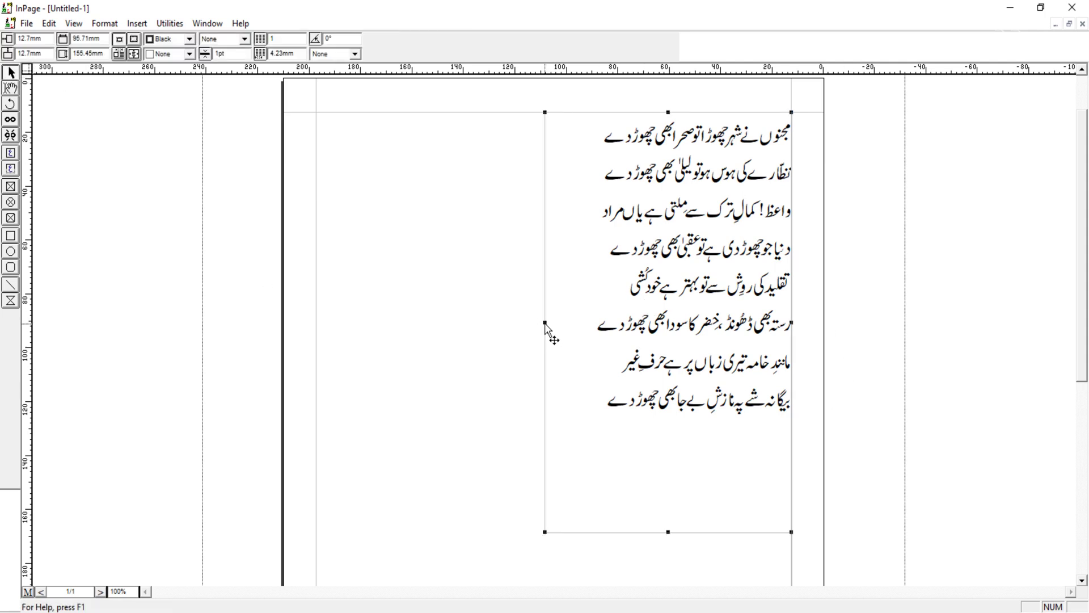
drag(544, 322, 574, 322)
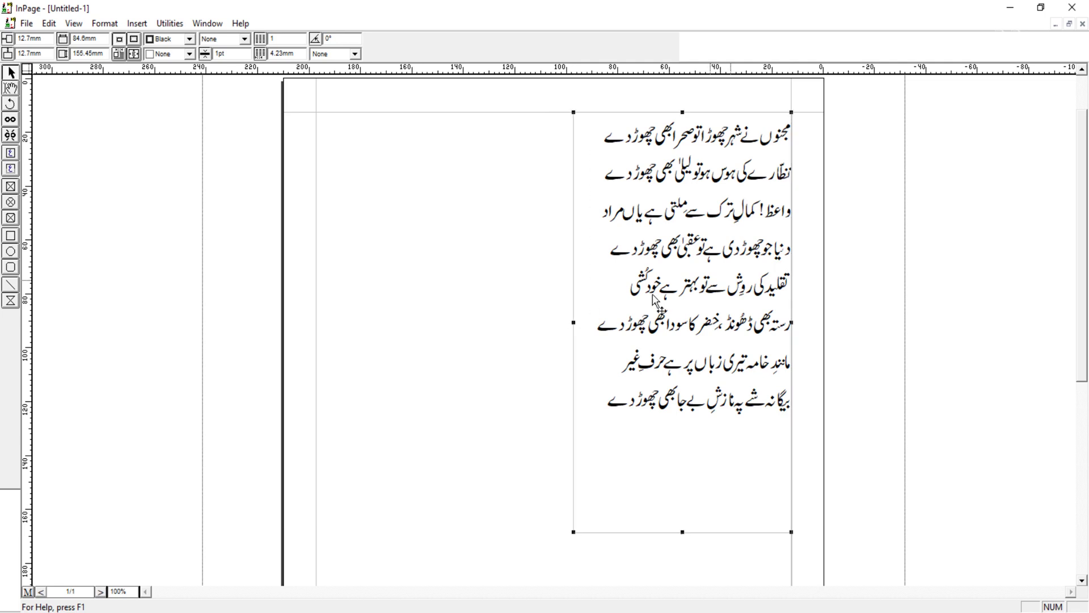
Step: Select all the text inside the text box
click(11, 88)
click(675, 245)
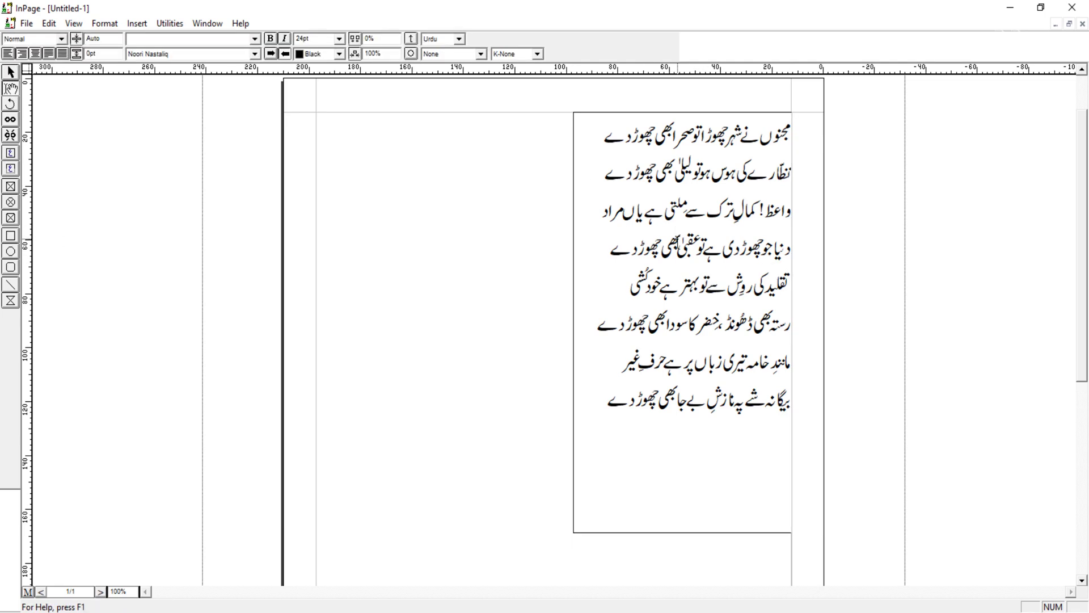
key(ctrl+a)
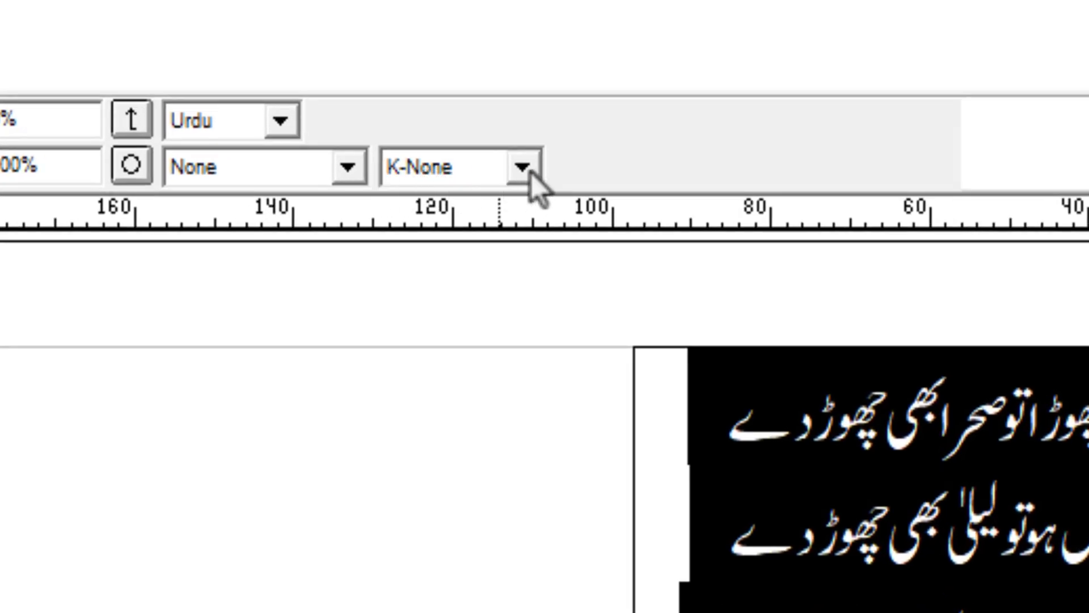
Step: Set the selected poem's kashida option to K-Always
click(522, 167)
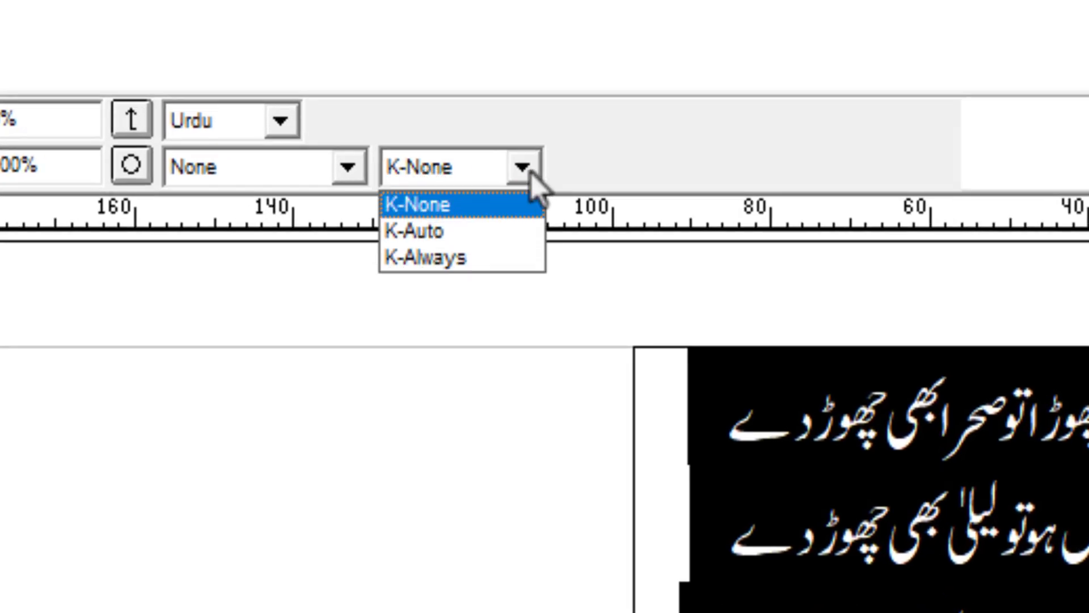
click(489, 230)
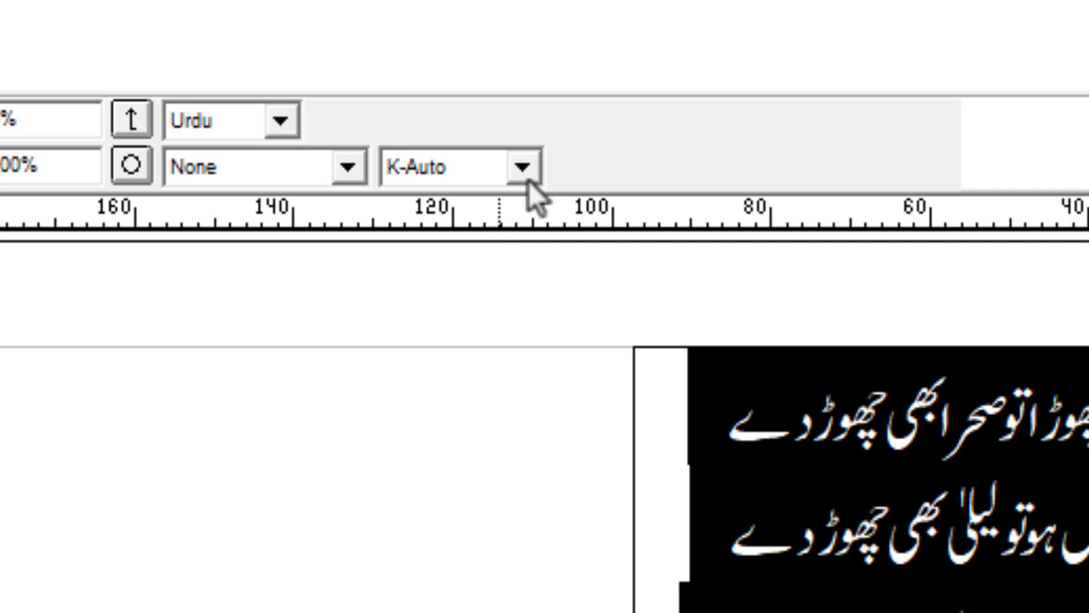
click(529, 165)
click(491, 253)
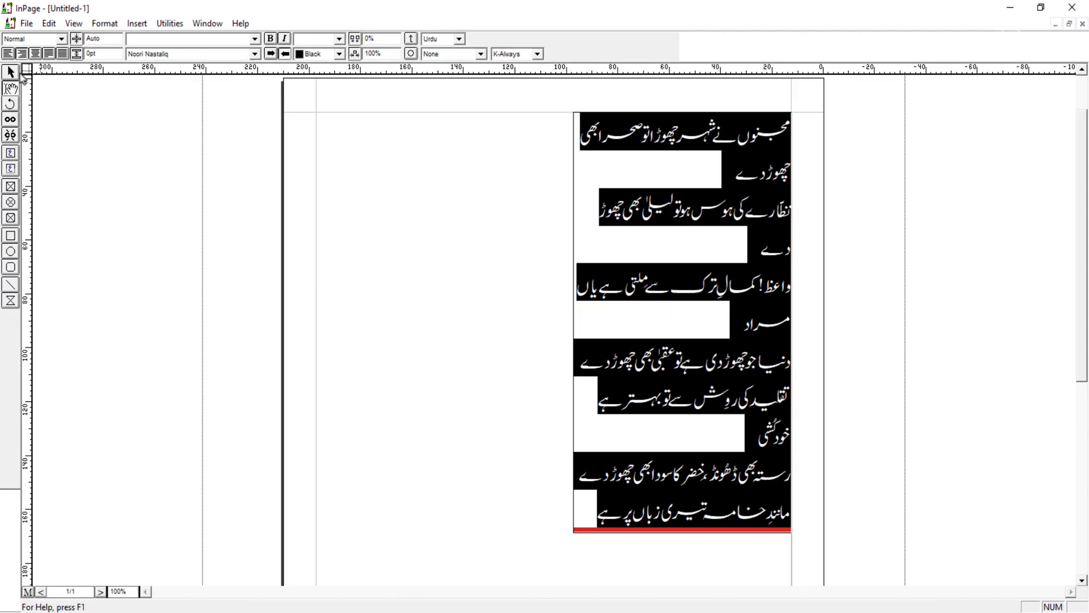
Step: Widen the text box from its left edge to about 113 mm
click(12, 73)
click(652, 272)
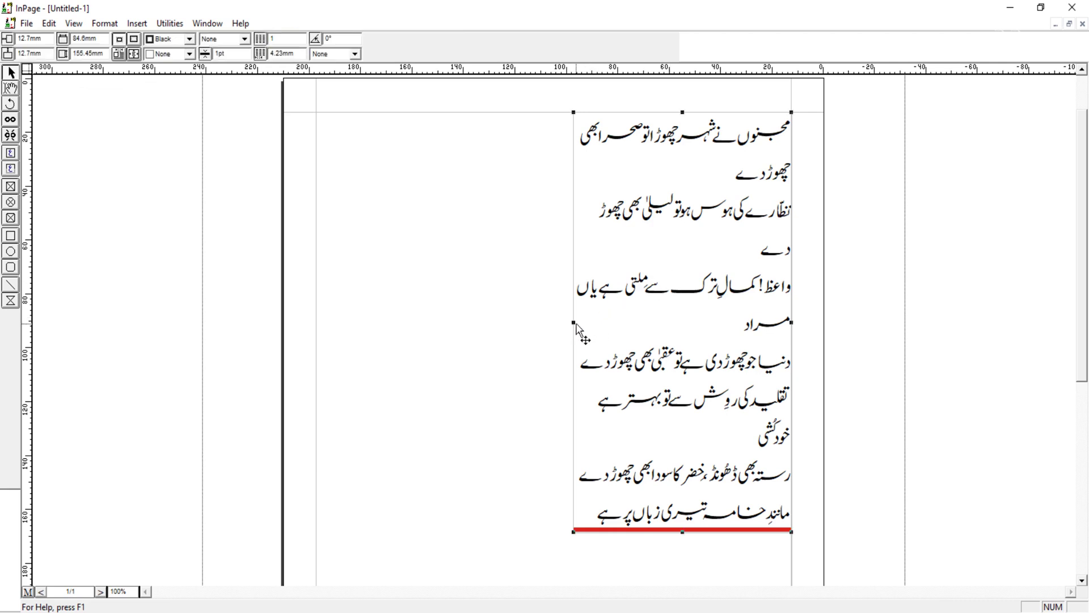
drag(574, 322, 501, 323)
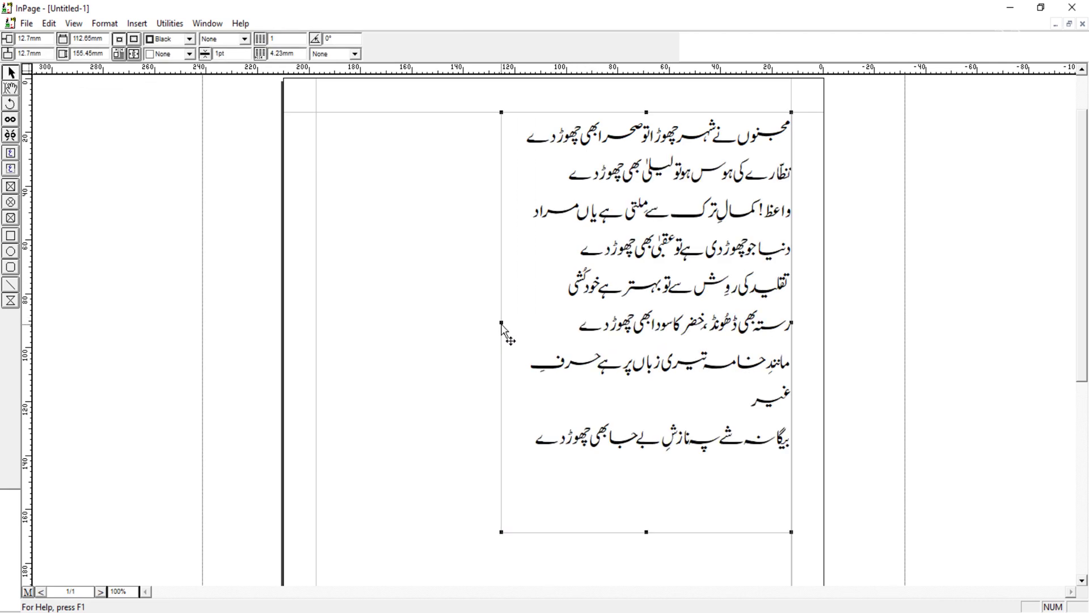
Step: Select all the poem's text and center-align it
click(10, 88)
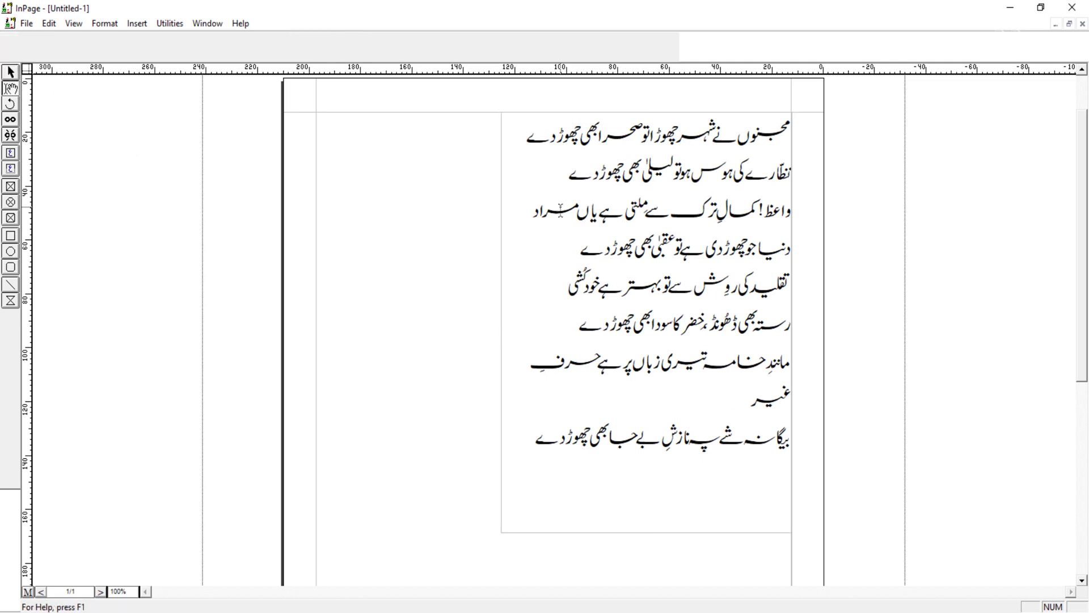
click(619, 210)
key(ctrl+a)
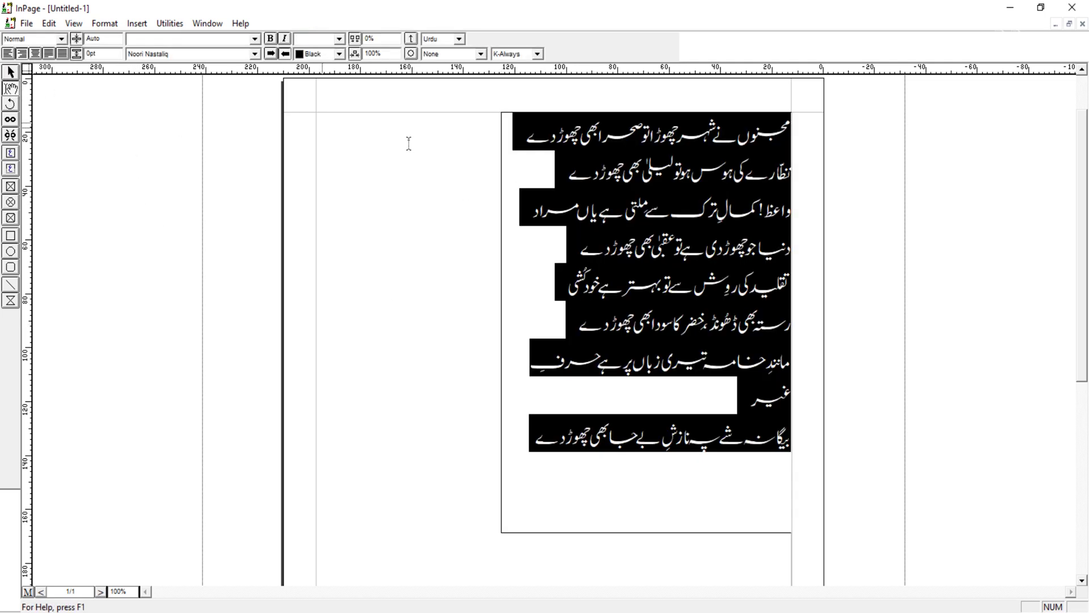
click(36, 53)
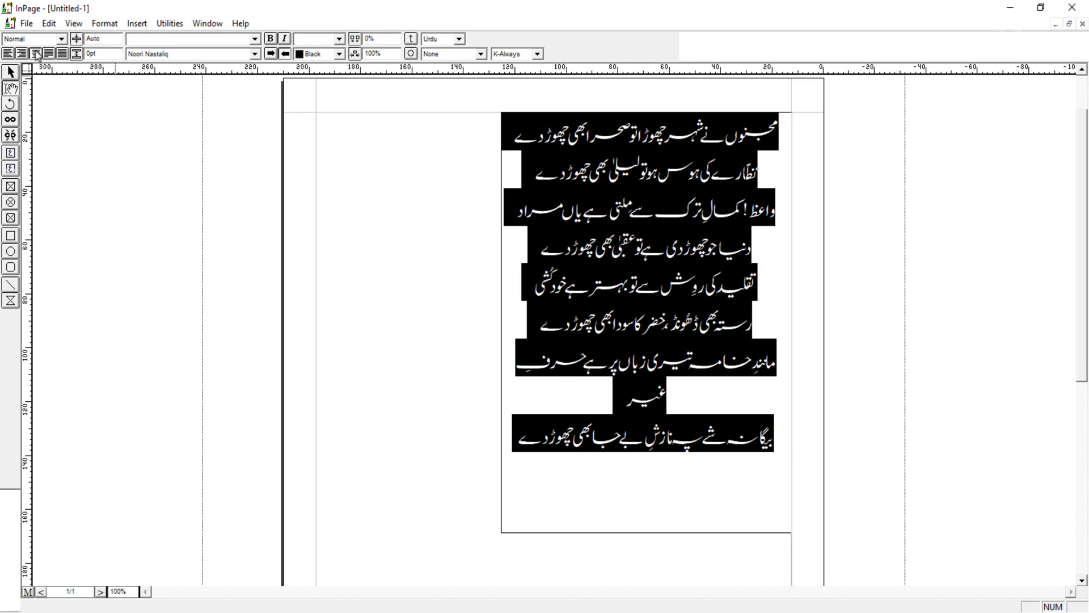
Step: Widen the text box from its left edge to about 124 mm
click(10, 72)
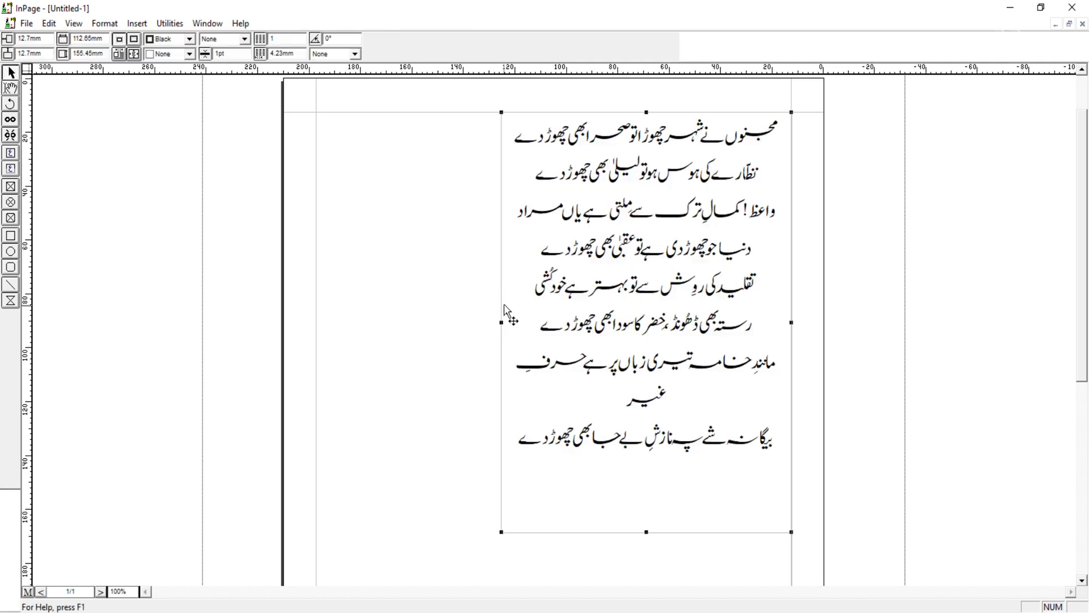
drag(501, 322, 471, 322)
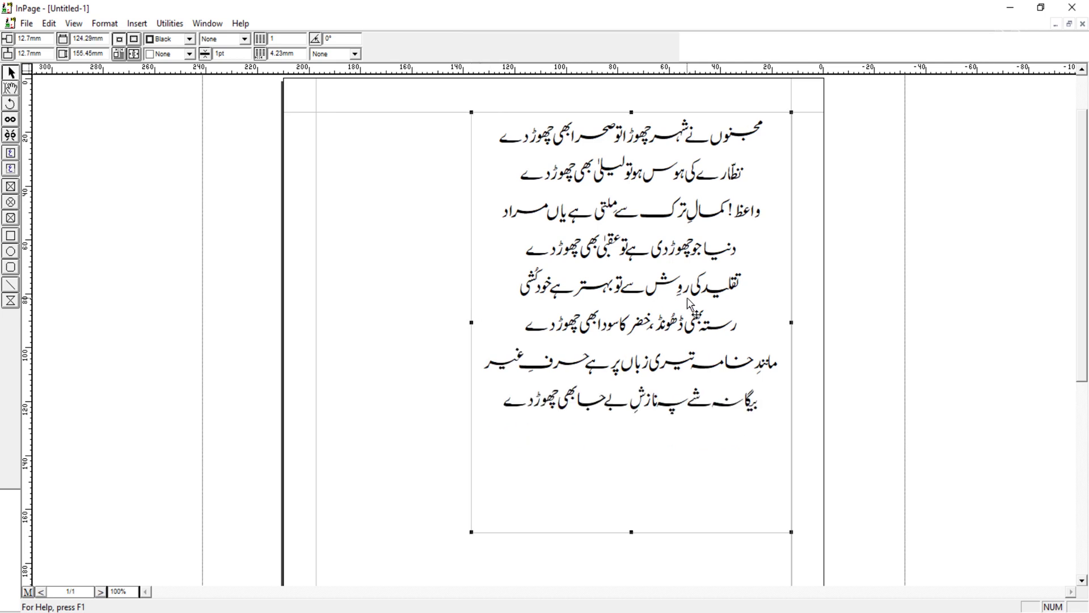
Step: Select all the poem's text and set its kashida option to K-Auto
click(11, 89)
click(605, 271)
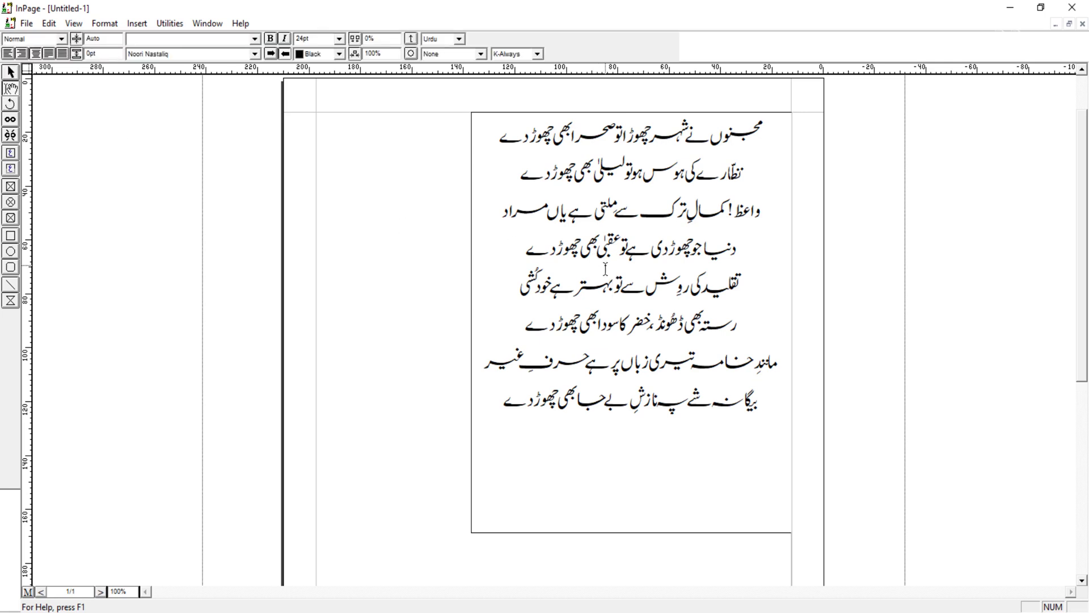
key(ctrl+a)
click(536, 54)
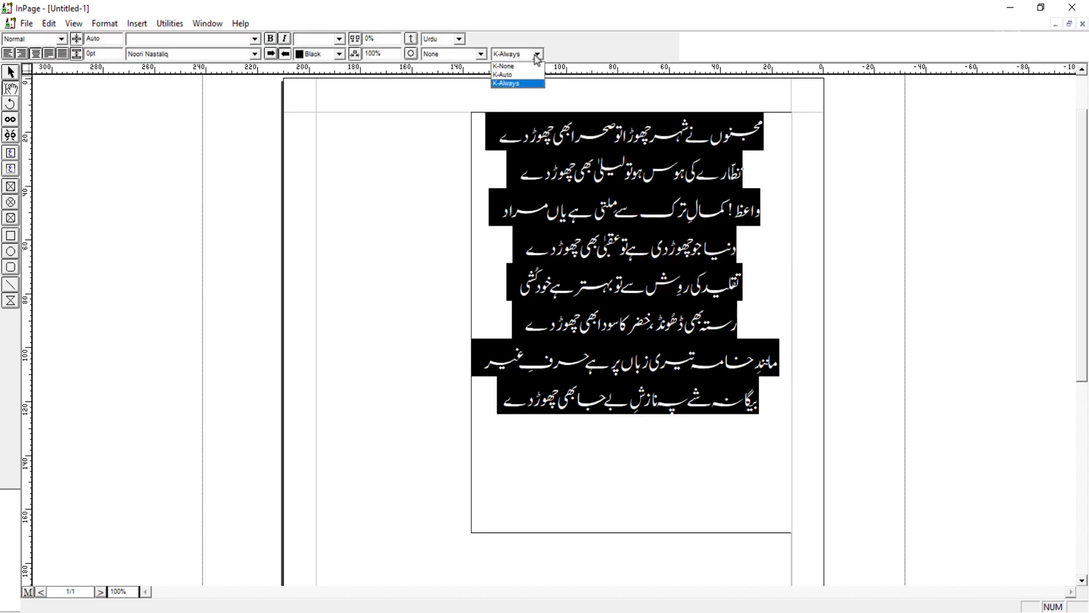
click(527, 77)
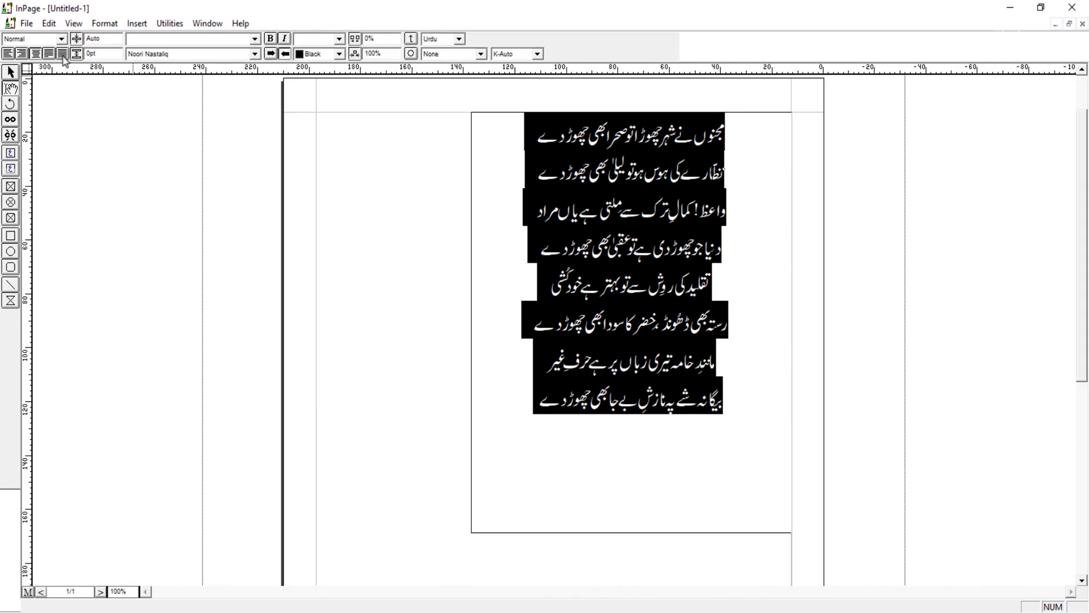
Step: Justify the poem's text and narrow the text box from its left edge to about 85 mm
click(63, 55)
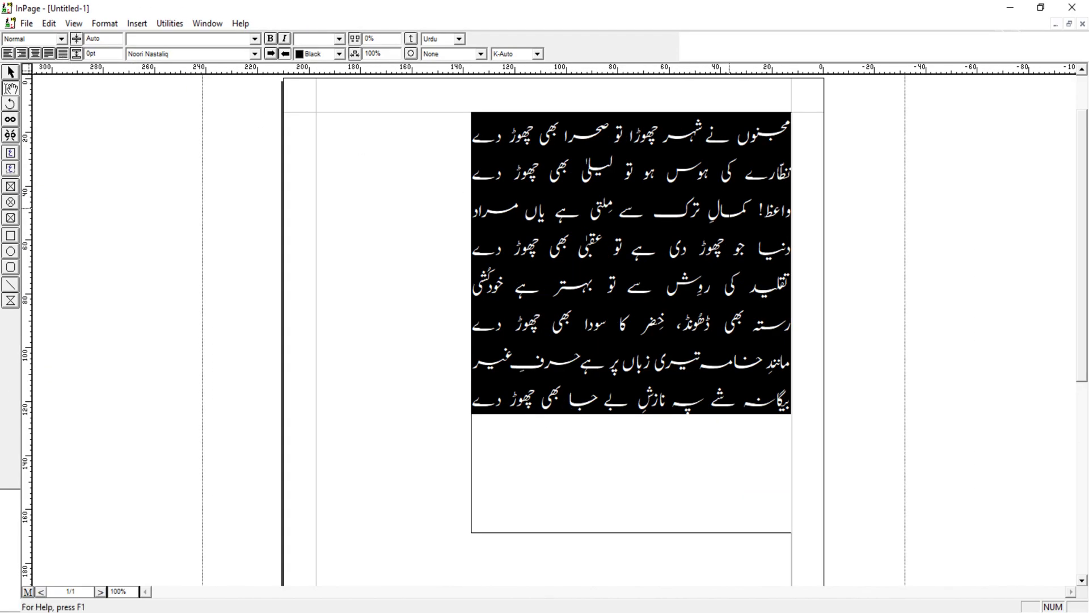
click(10, 72)
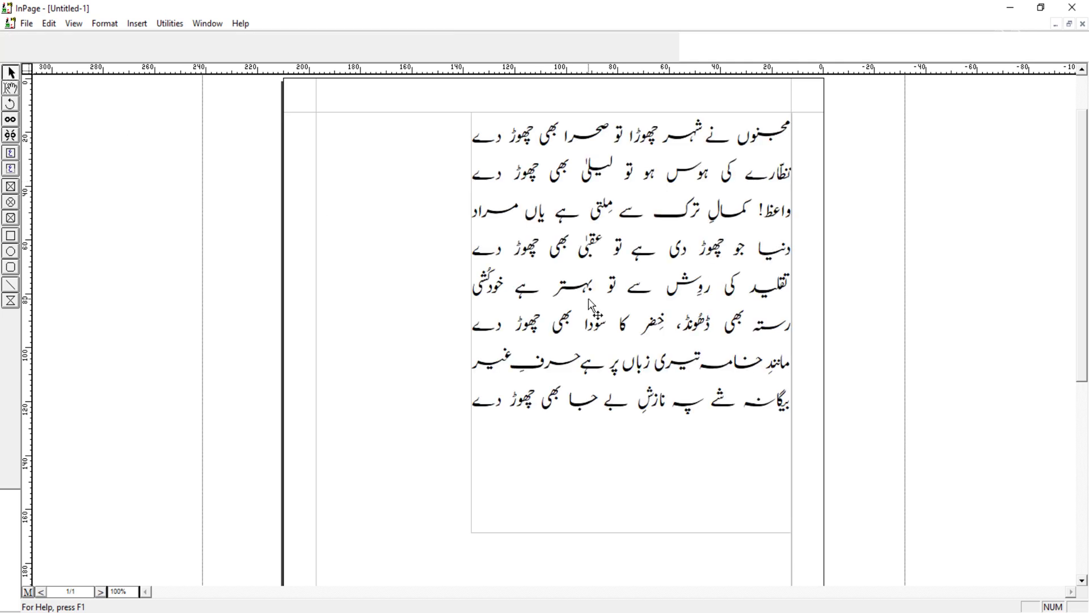
click(593, 309)
drag(471, 323, 570, 322)
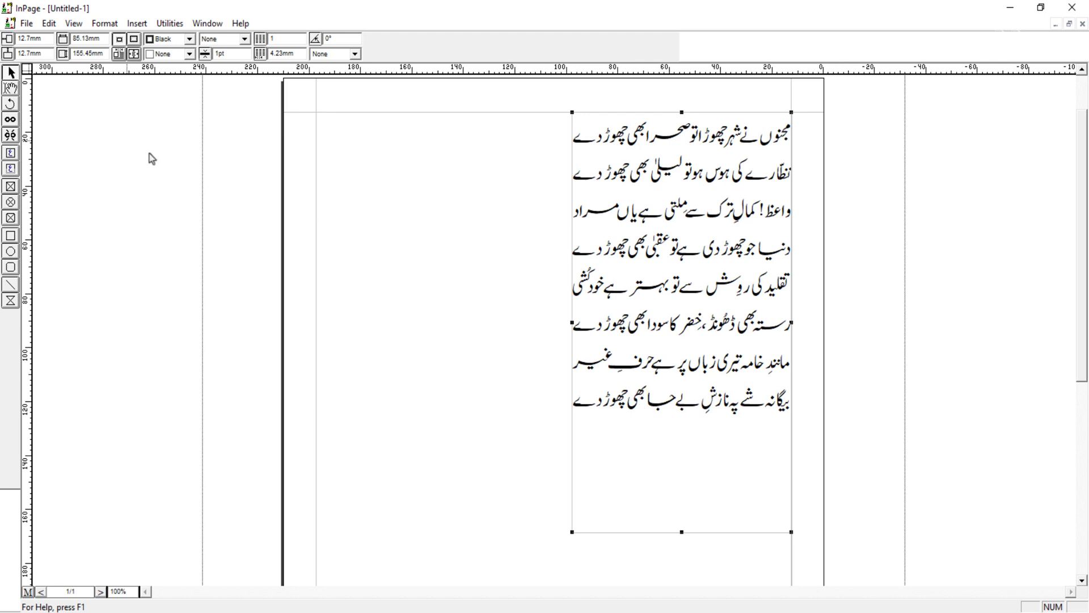
Step: Save the document as iqbal in the Shorts folder on Local Disk (F:)
click(26, 24)
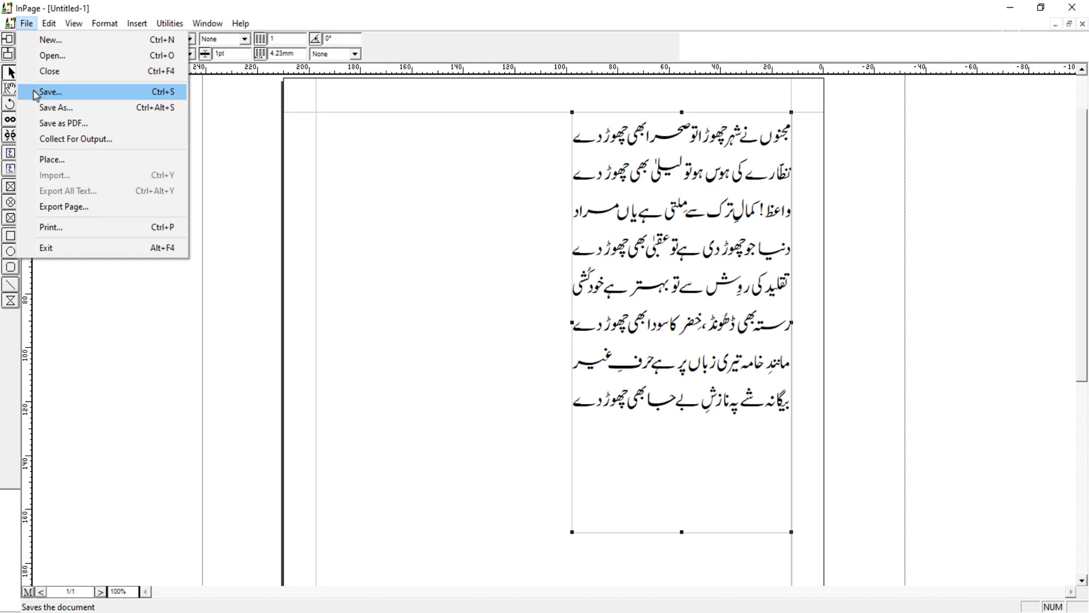
click(56, 94)
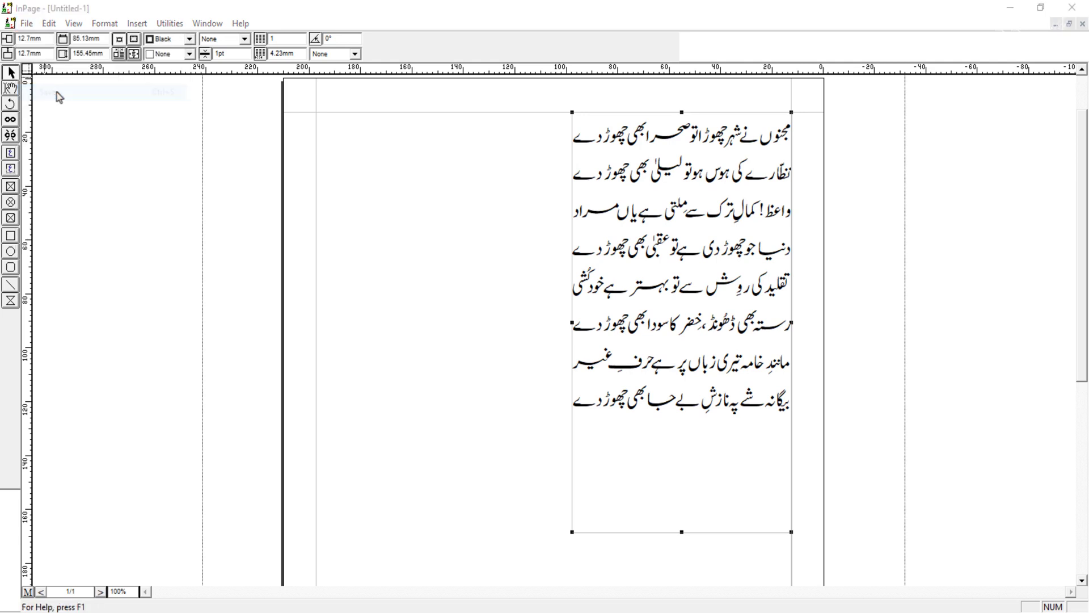
click(503, 192)
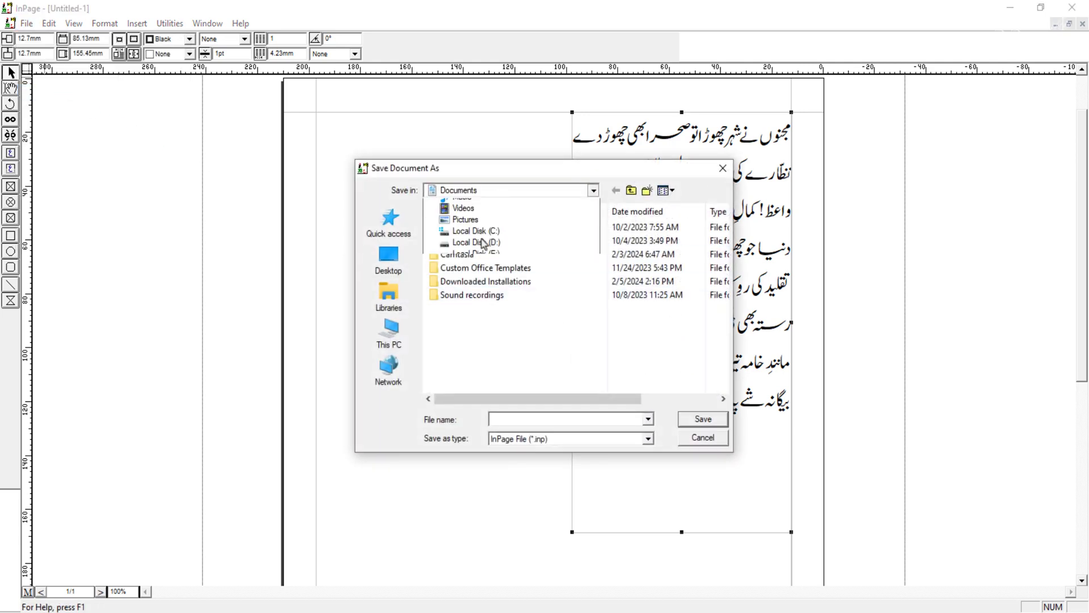
click(465, 387)
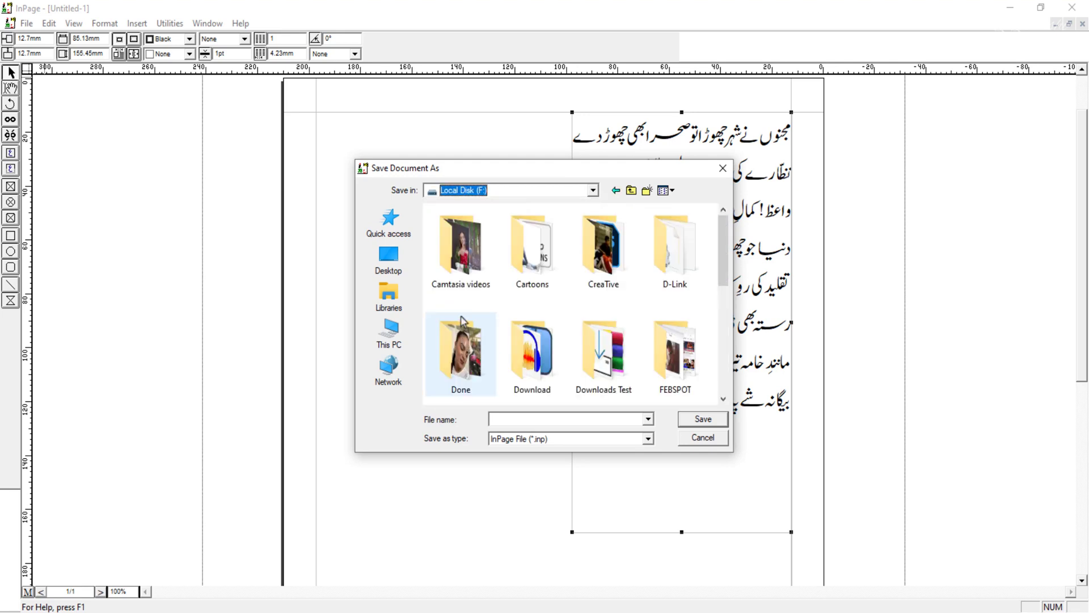
scroll(464, 317, down, 1)
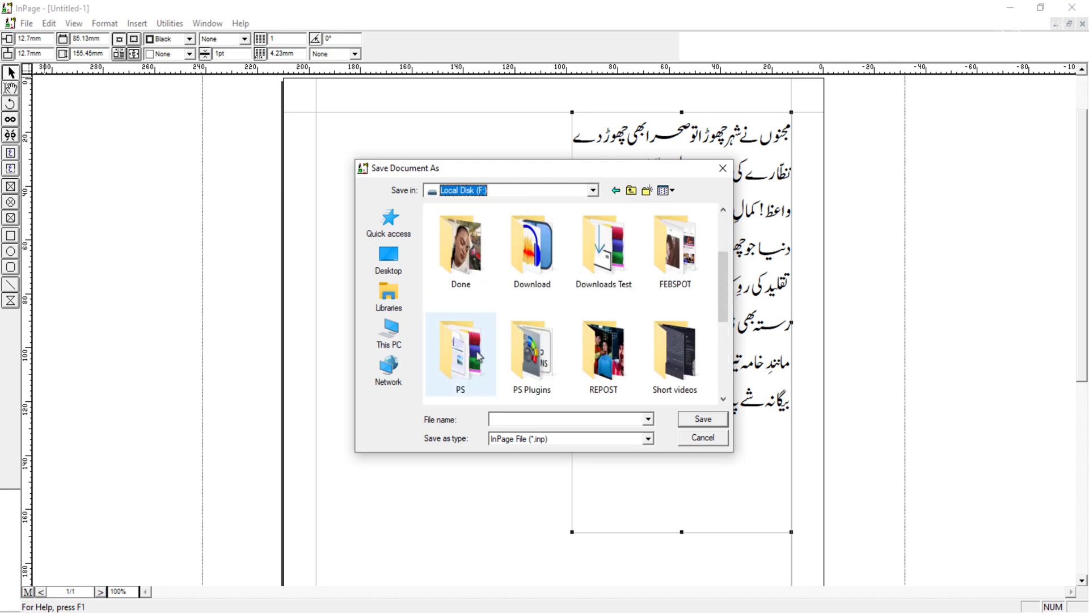
scroll(725, 293, down, 2)
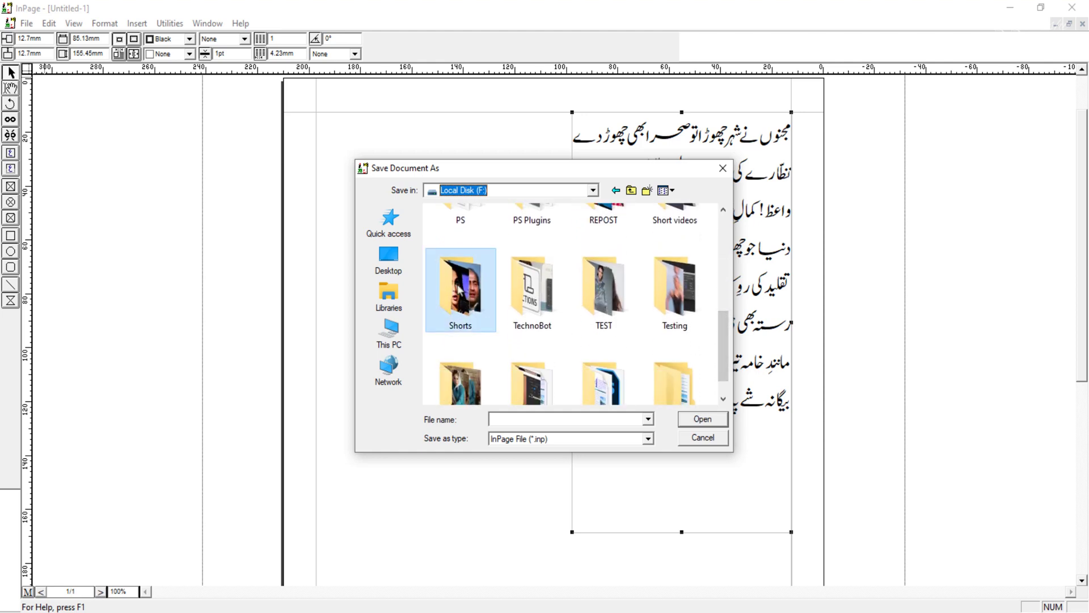
double_click(461, 290)
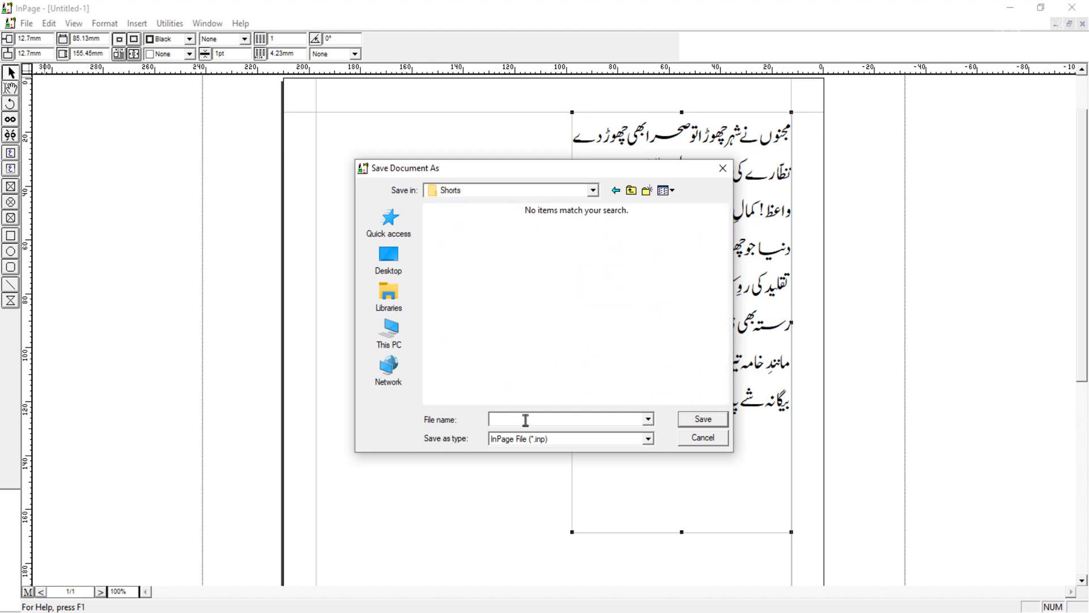
text(iqbal)
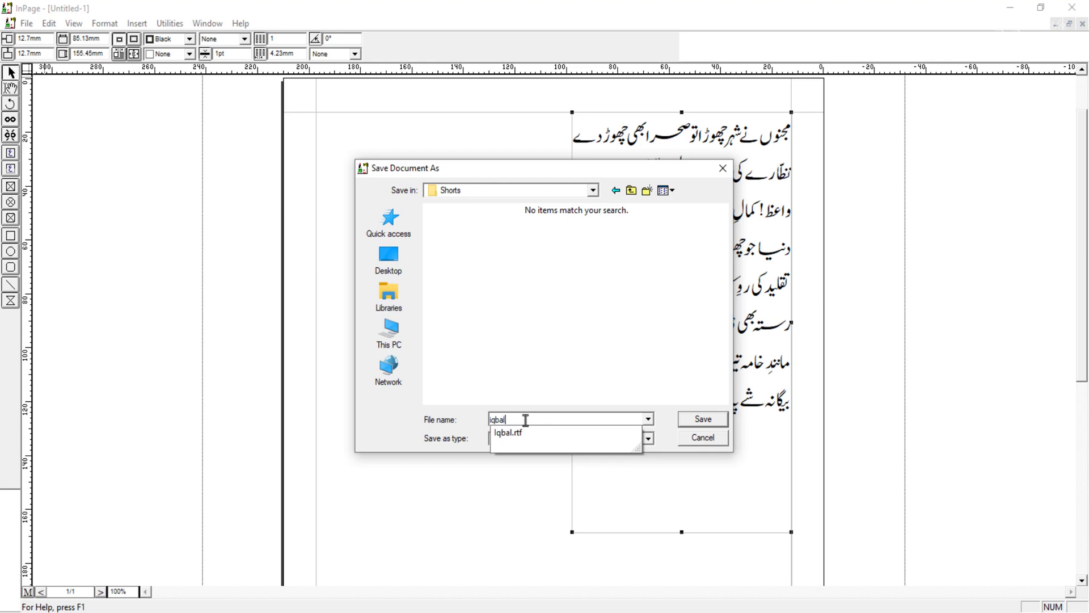
click(481, 427)
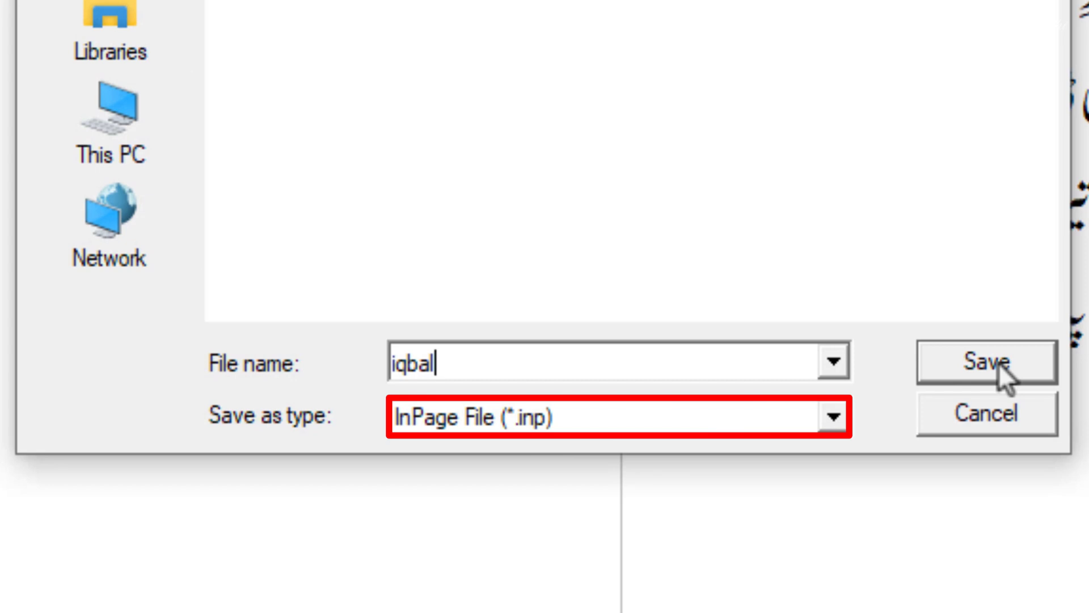
click(999, 363)
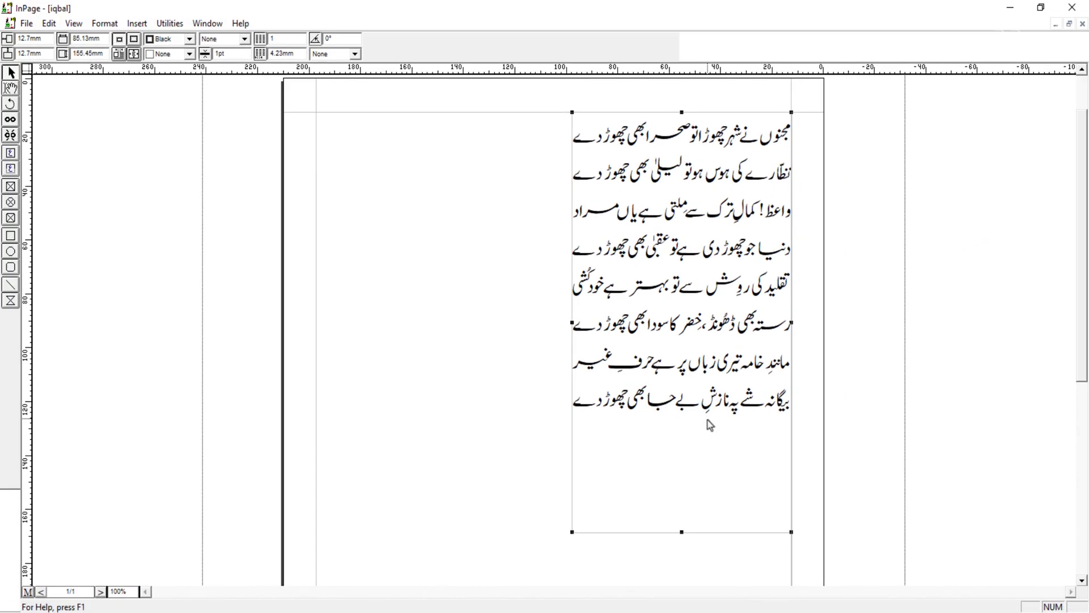
Step: Close the program and try to open the saved iqbal InPage file from the Shorts folder
click(1076, 8)
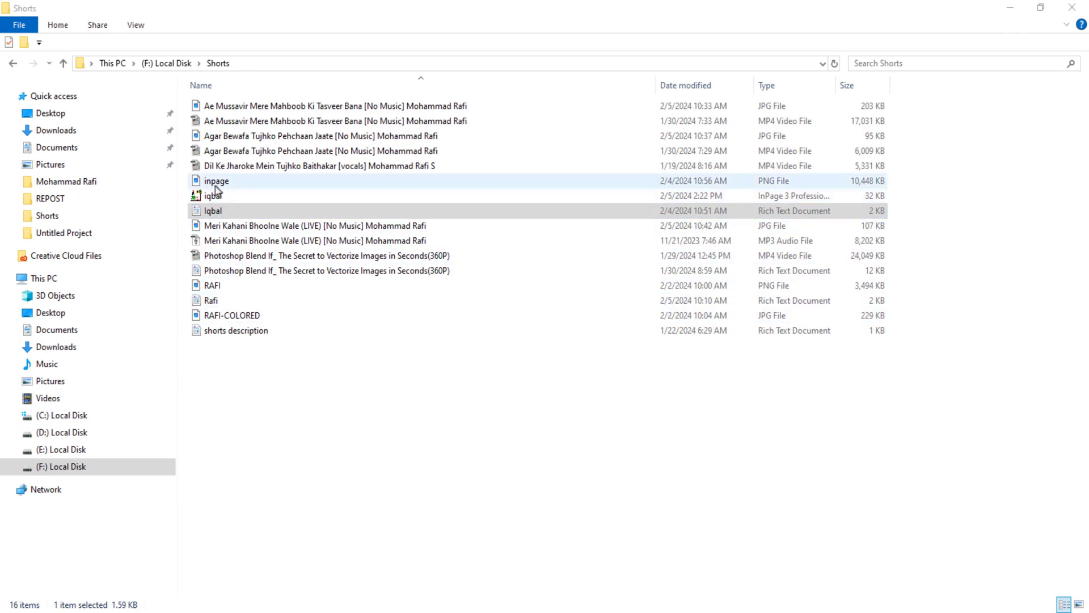
double_click(216, 198)
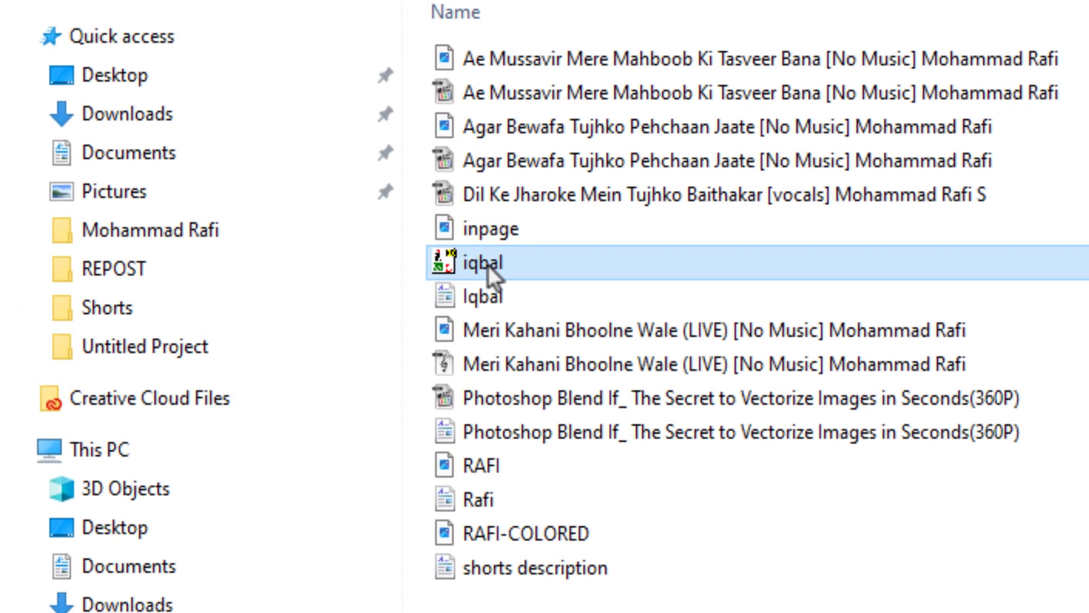
click(1080, 525)
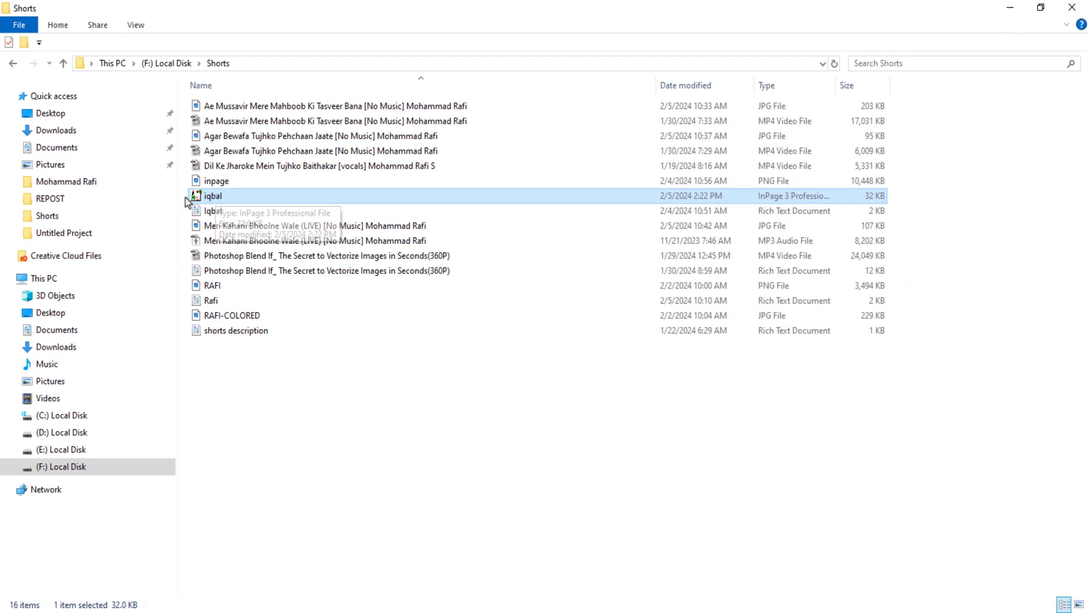
double_click(202, 197)
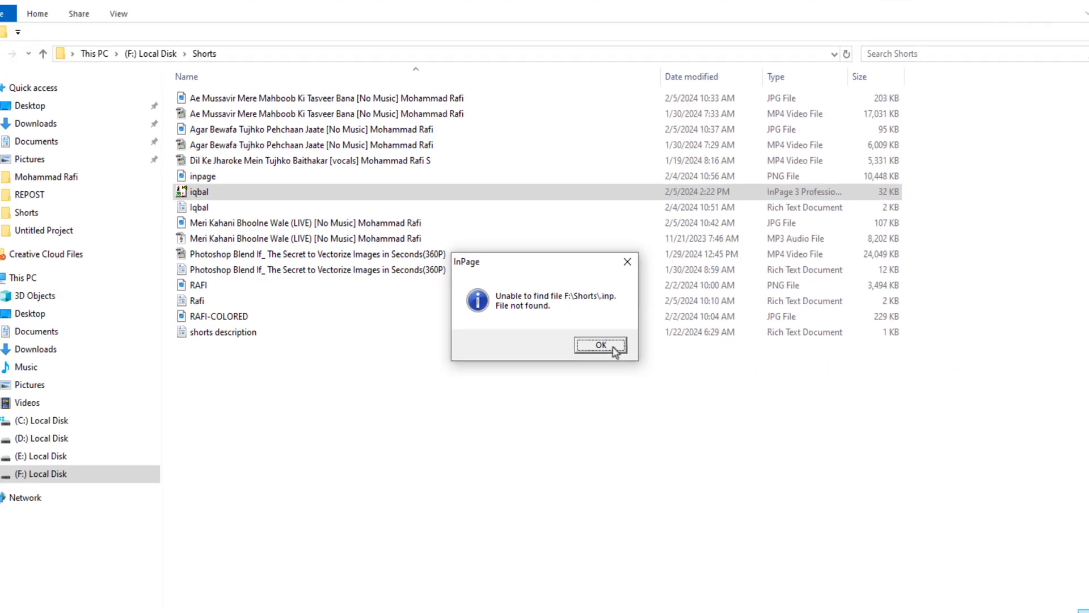
click(611, 345)
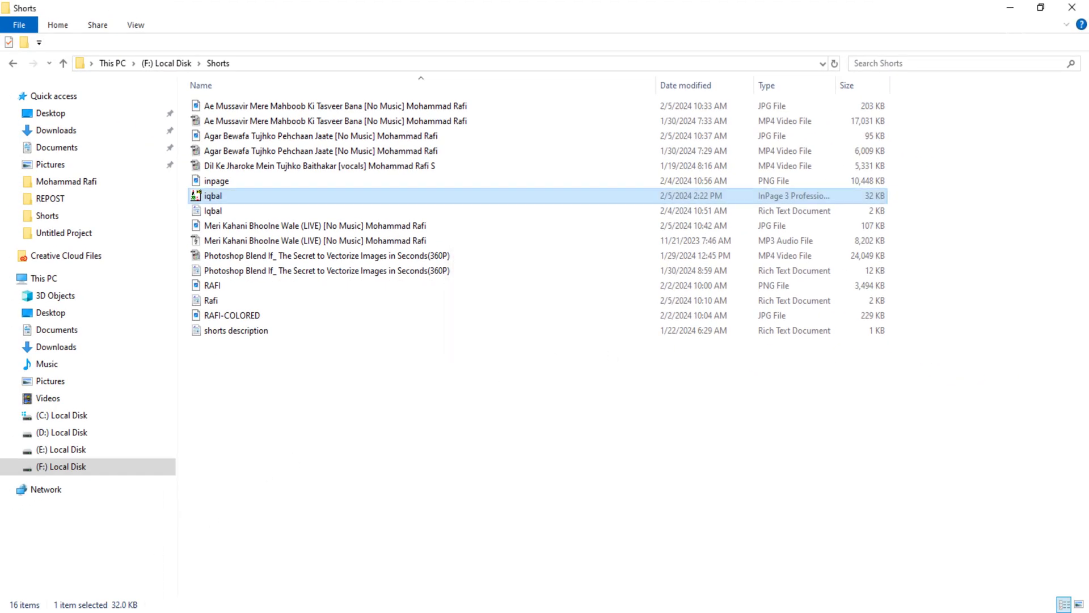
Step: Launch InPage 3 Professional and open the iqbal document from the Shorts folder
key(super)
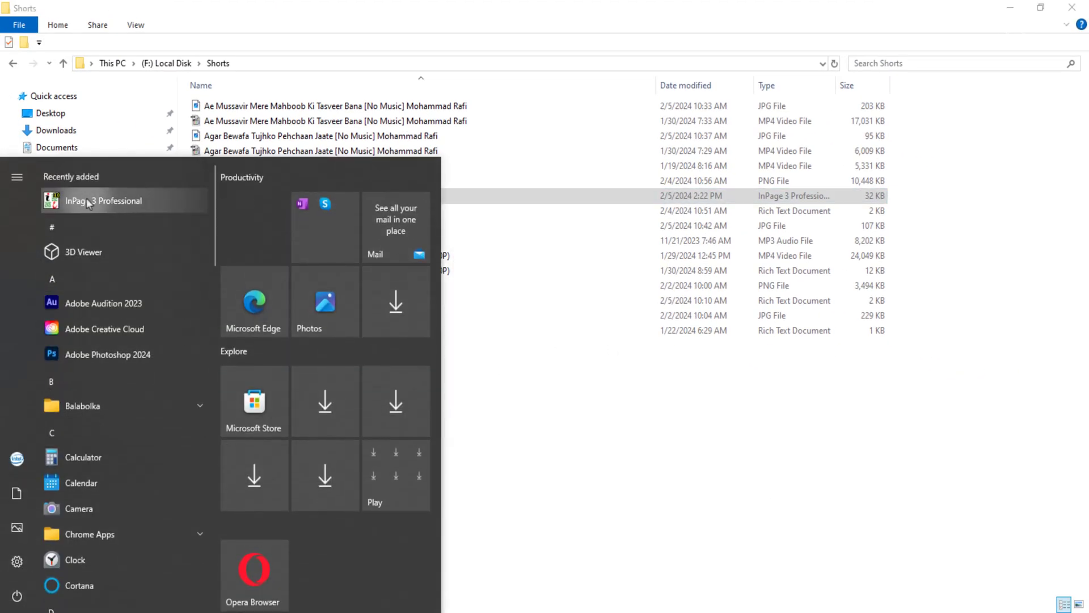
click(86, 199)
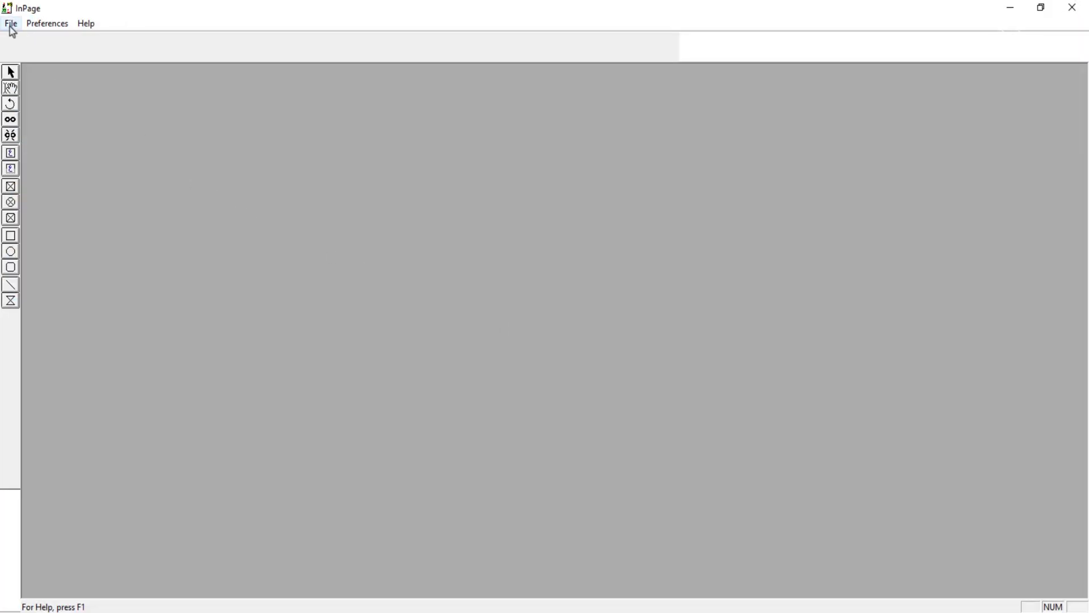
click(11, 25)
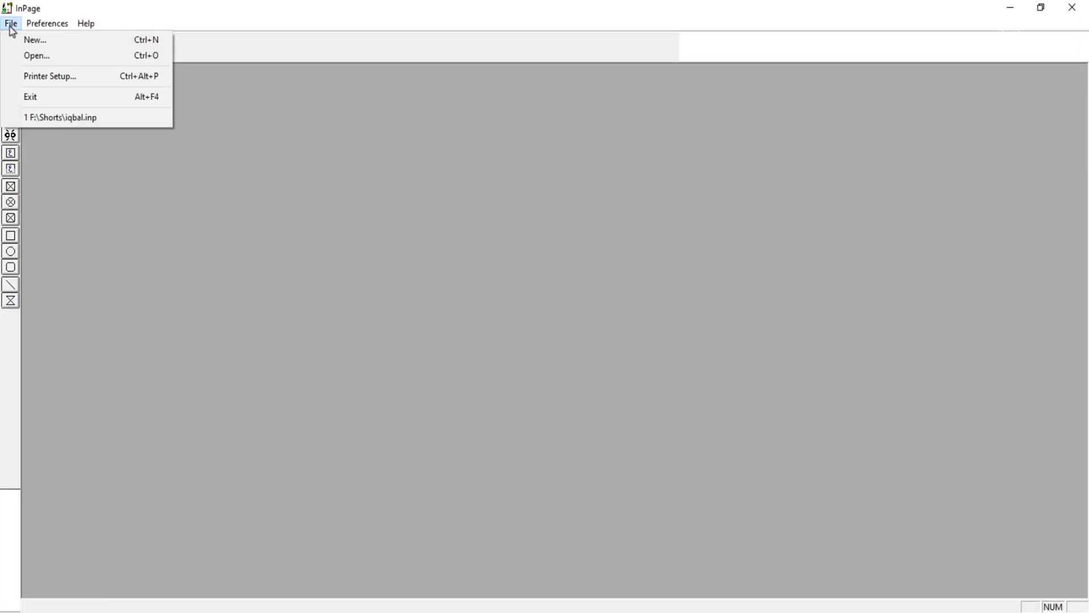
click(25, 57)
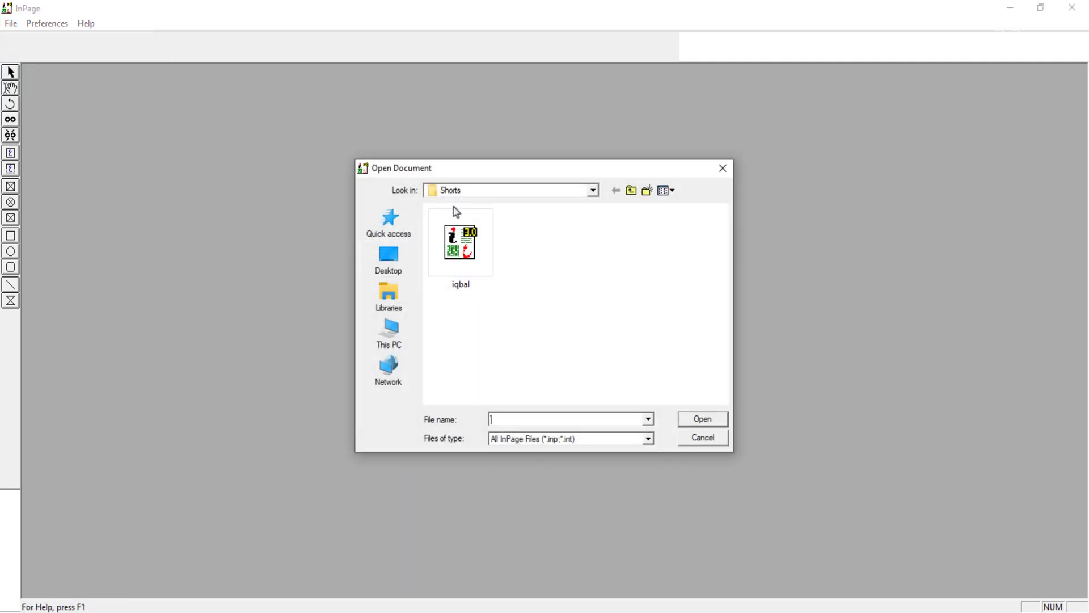
click(462, 253)
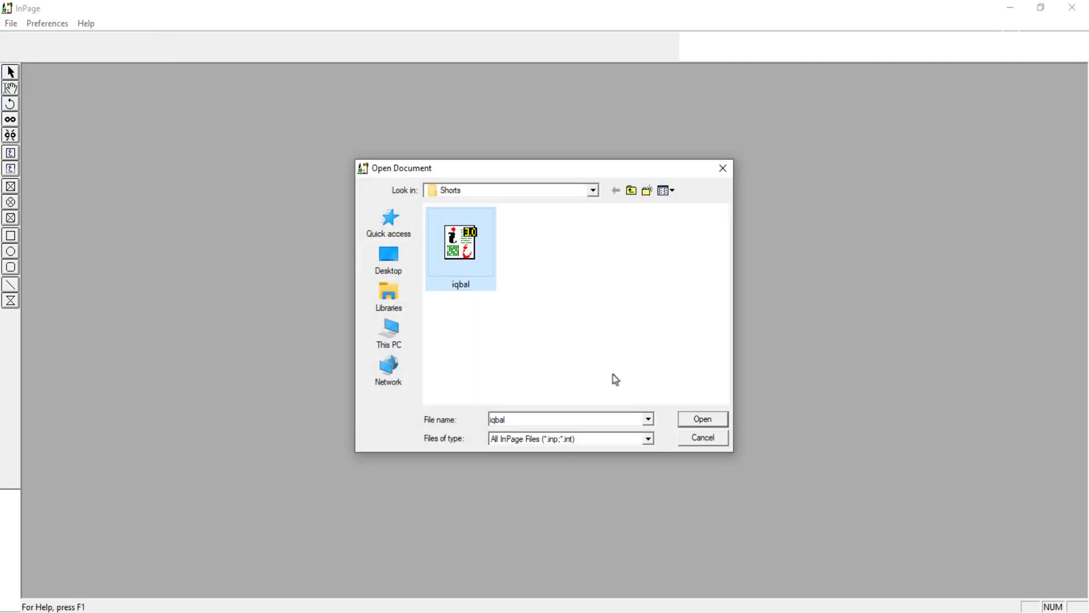
click(690, 422)
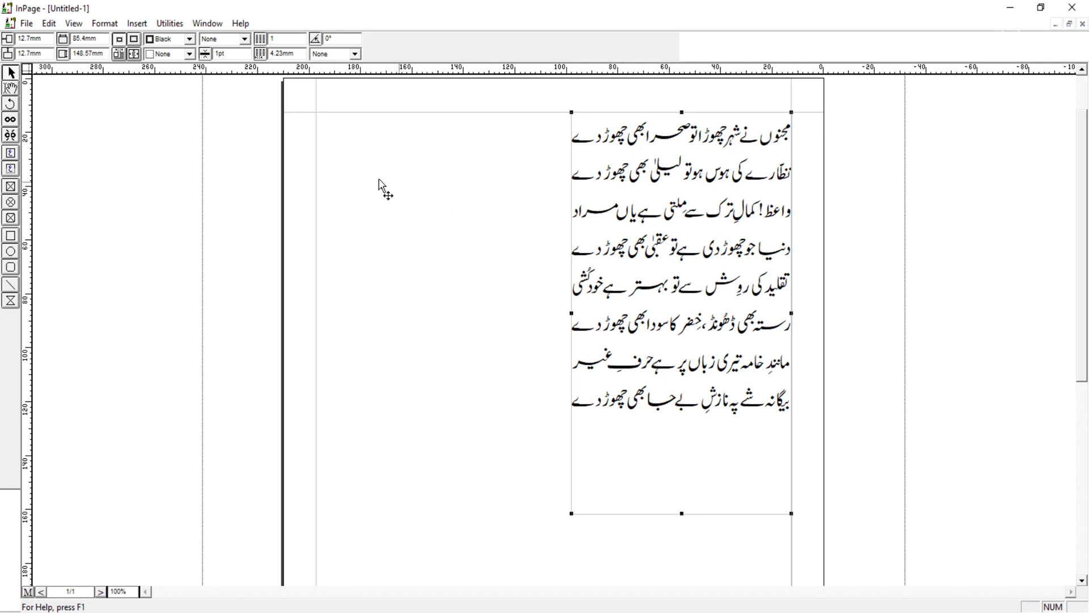
Step: Save the page as a PDF with the default export settings and open the PDF from its folder
click(28, 23)
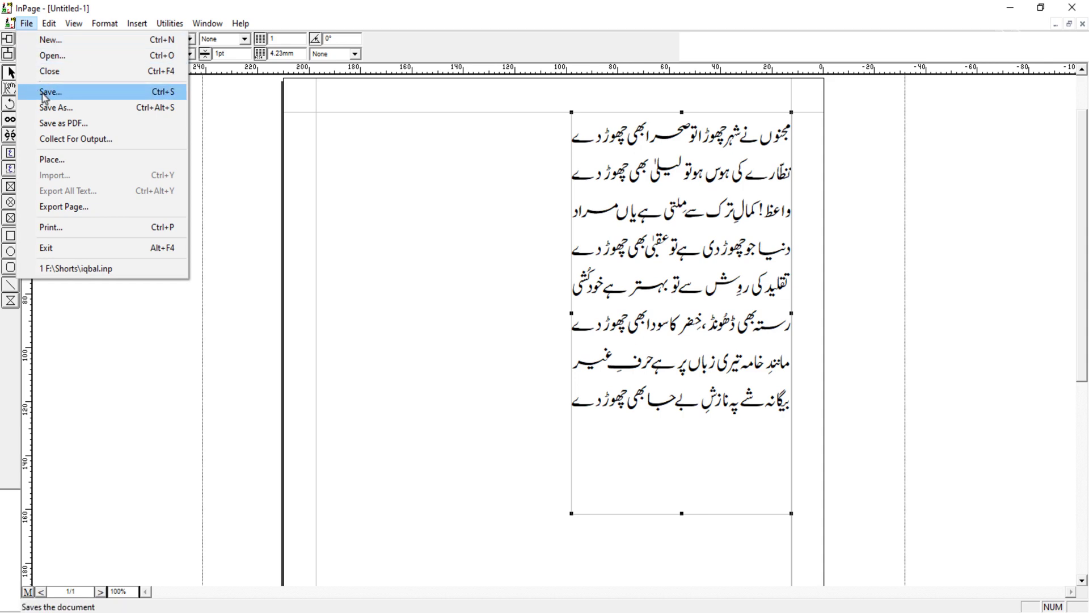
click(51, 123)
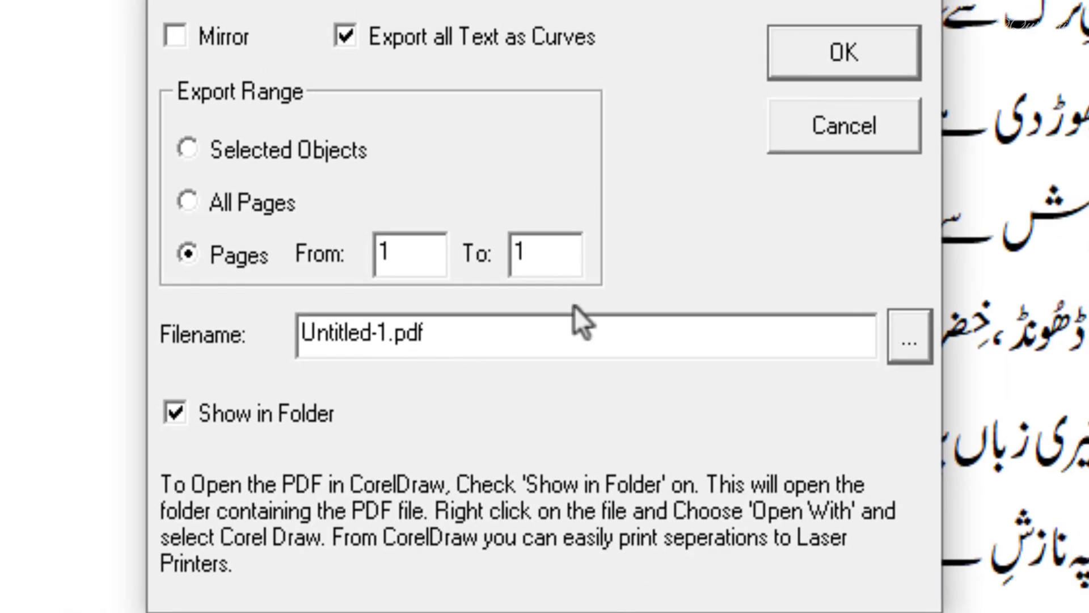
click(866, 50)
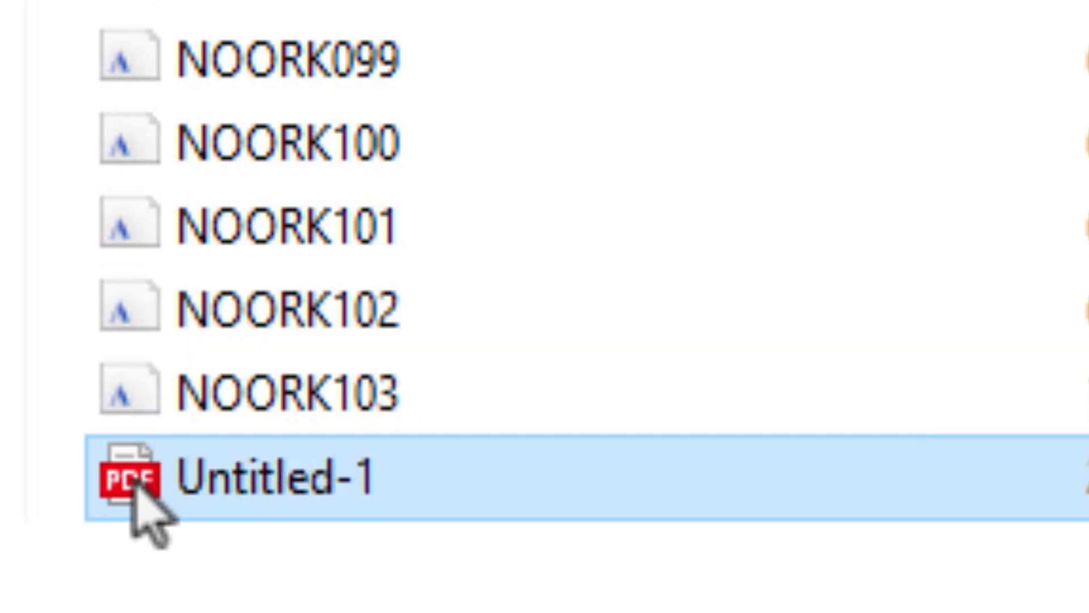
double_click(135, 484)
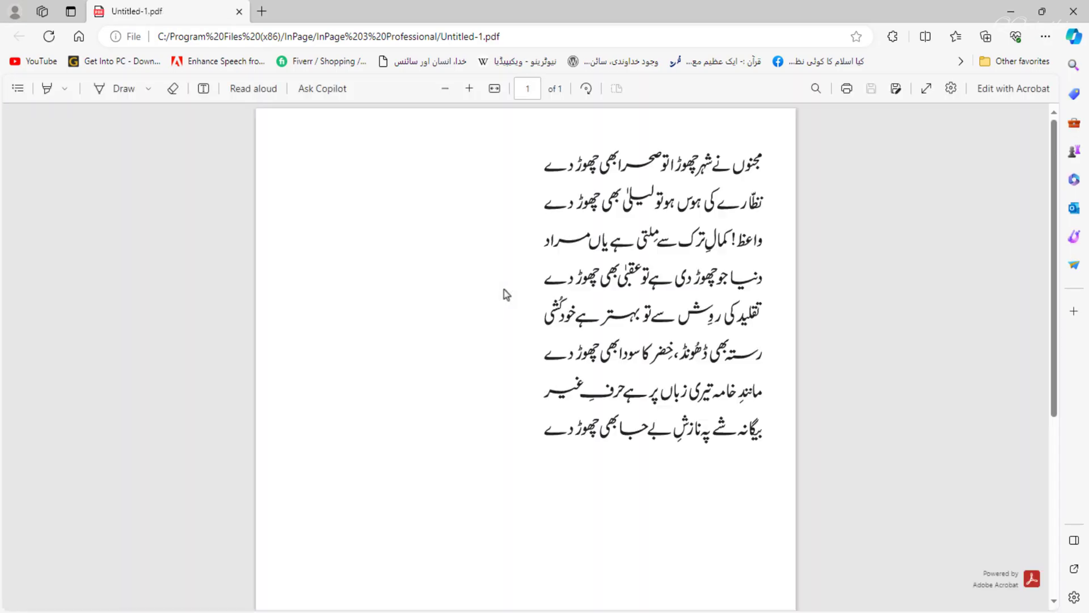
Step: Scroll through the PDF, close the browser, and delete the Untitled-1 PDF file
scroll(503, 290, down, 5)
scroll(504, 289, up, 5)
scroll(593, 267, down, 5)
scroll(593, 267, up, 5)
click(1070, 17)
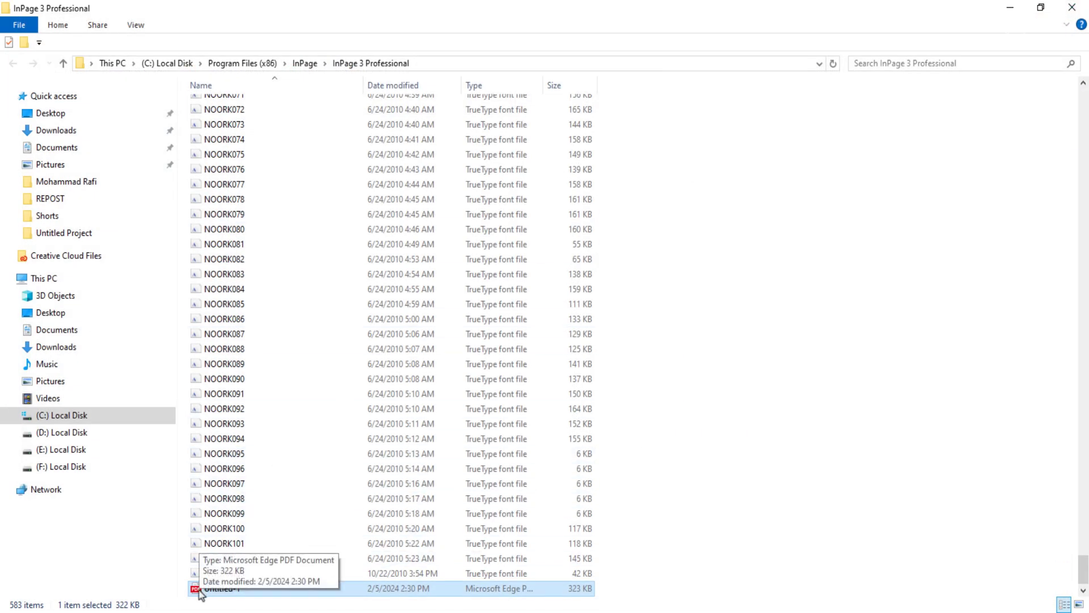
key(Delete)
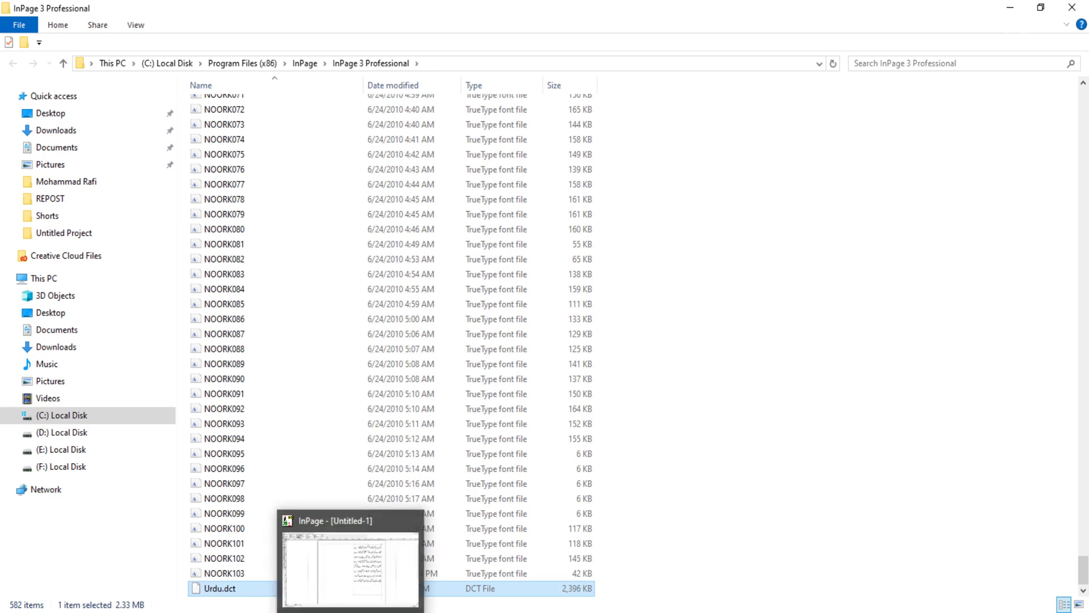
click(349, 604)
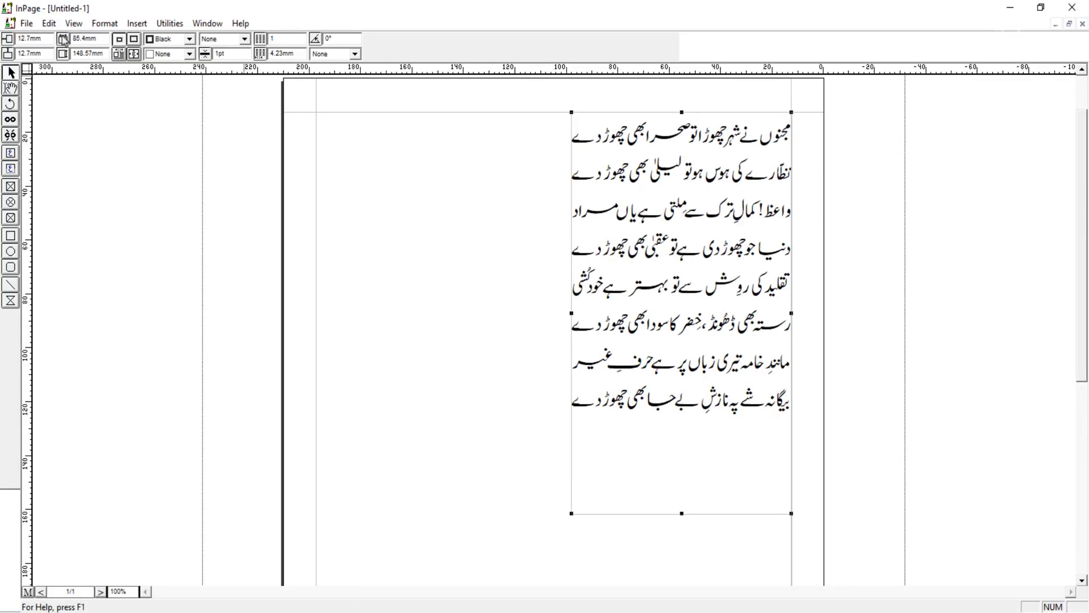
click(26, 23)
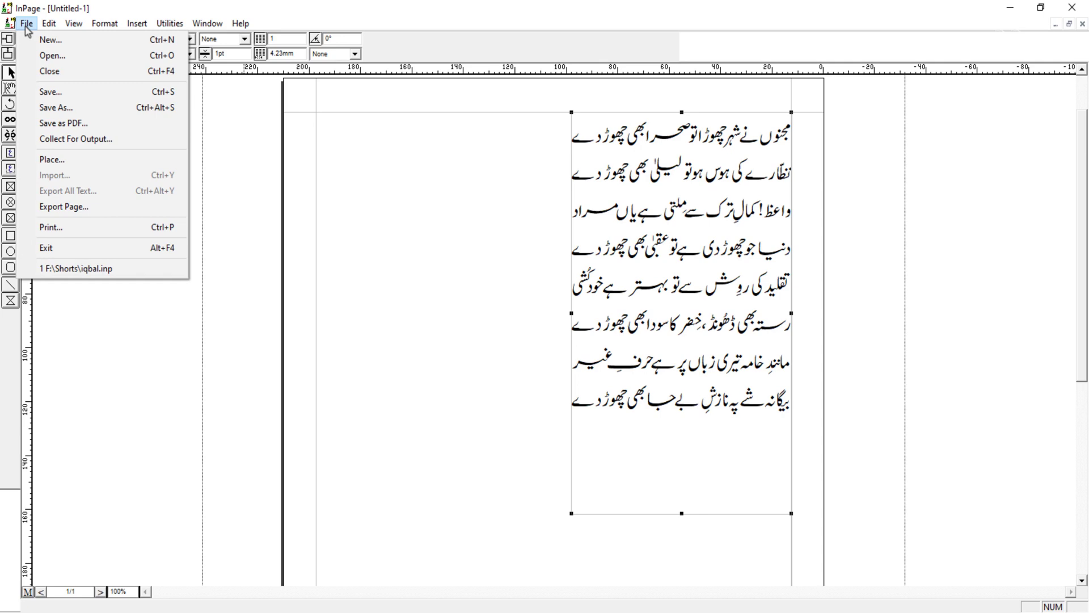
click(47, 108)
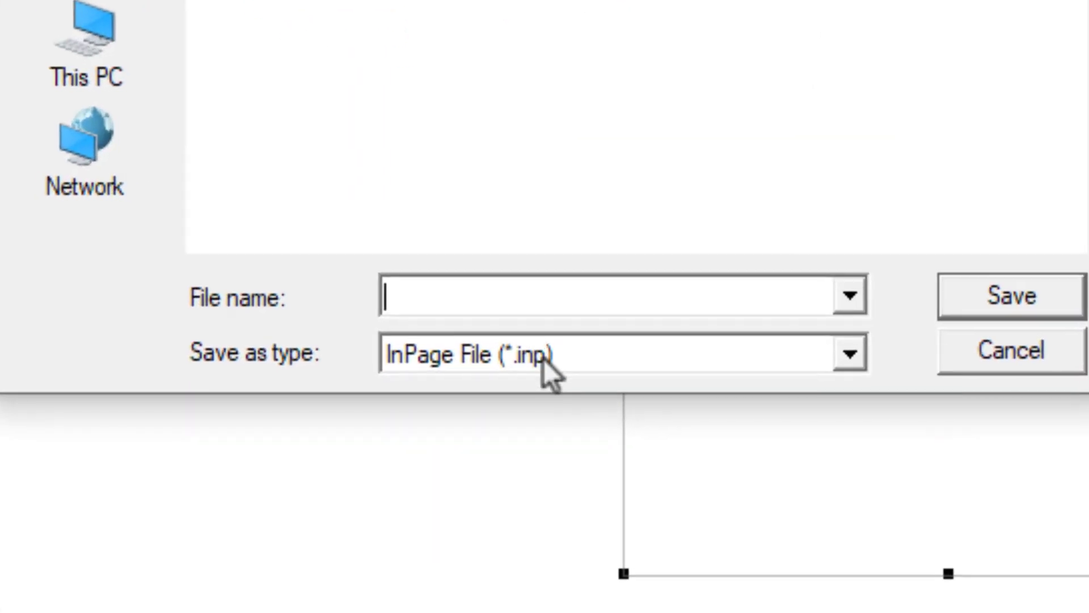
click(543, 356)
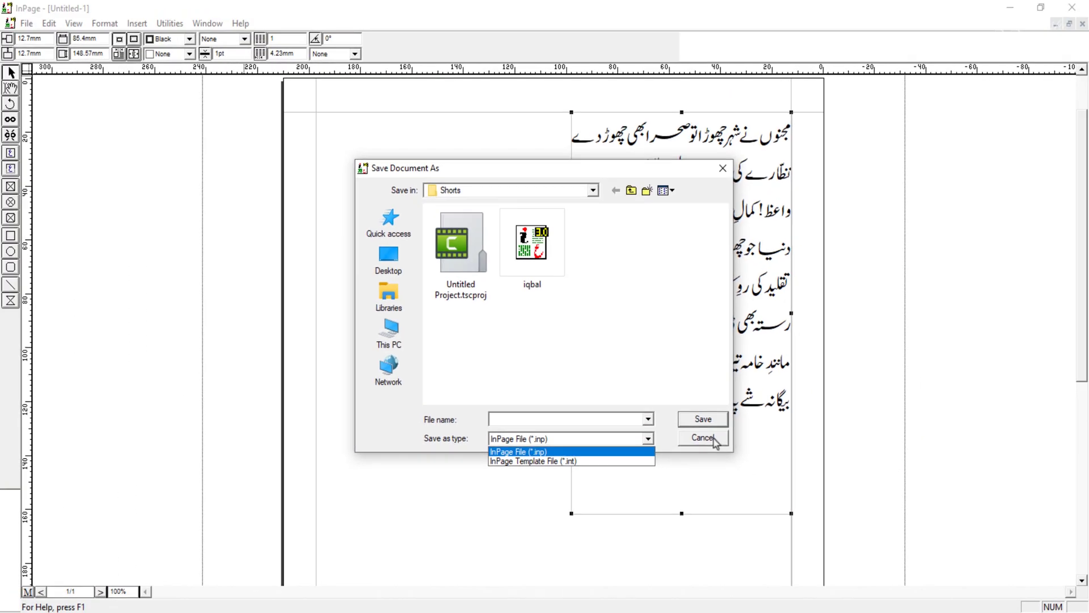
click(716, 443)
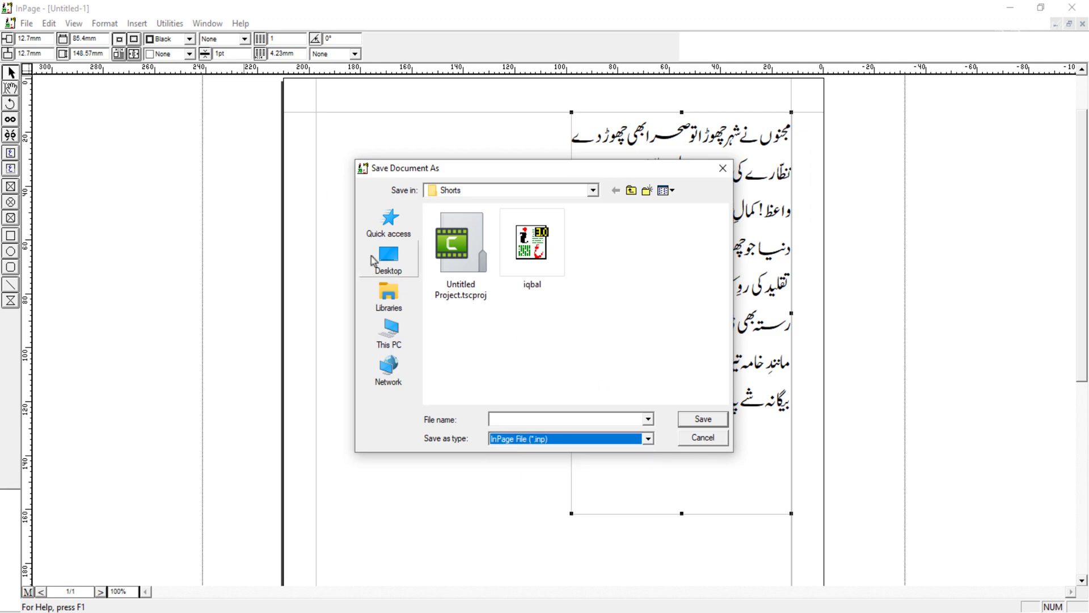
click(691, 441)
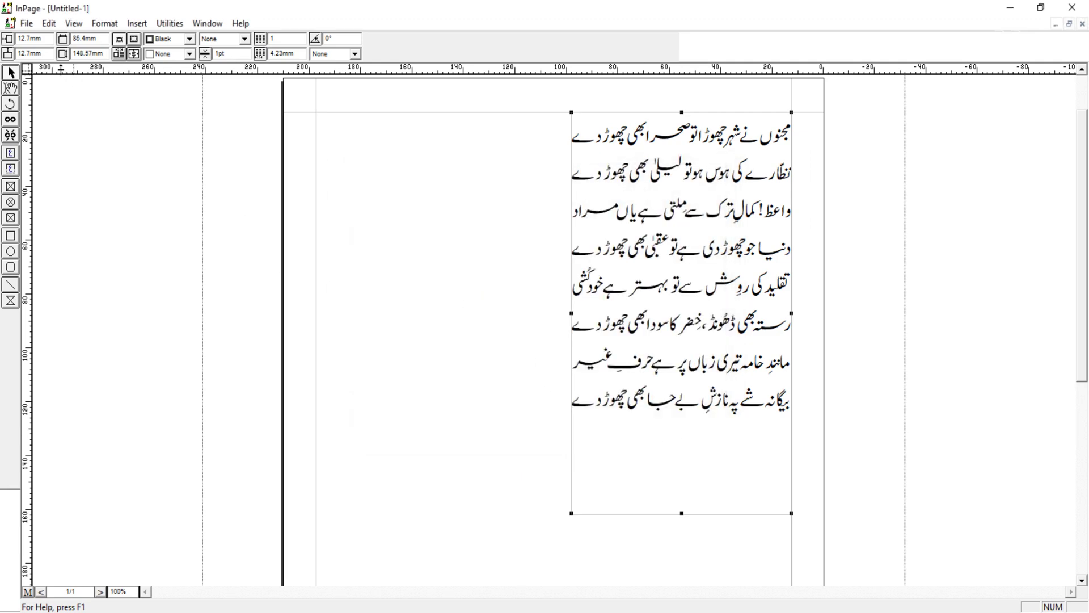
Step: Export the page as an EPS picture with the default settings and select the exported file in its folder
click(28, 24)
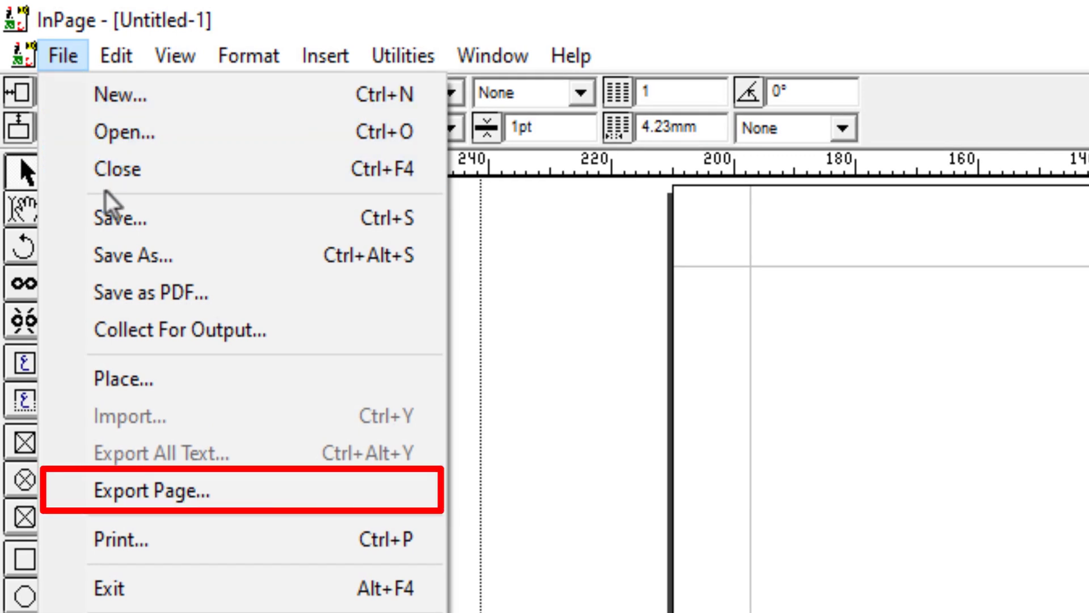
click(152, 498)
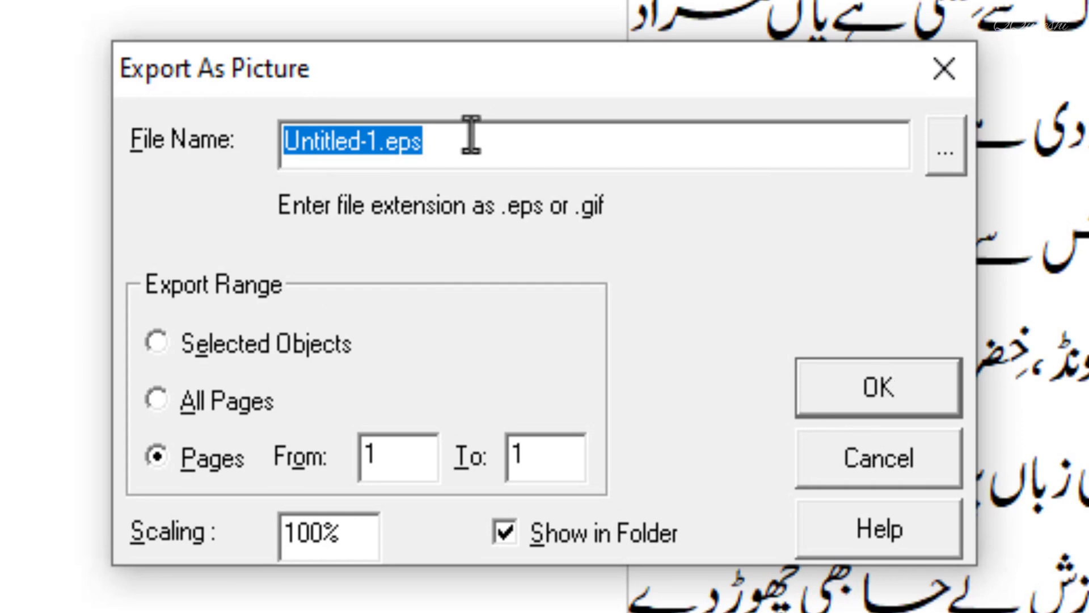
click(914, 394)
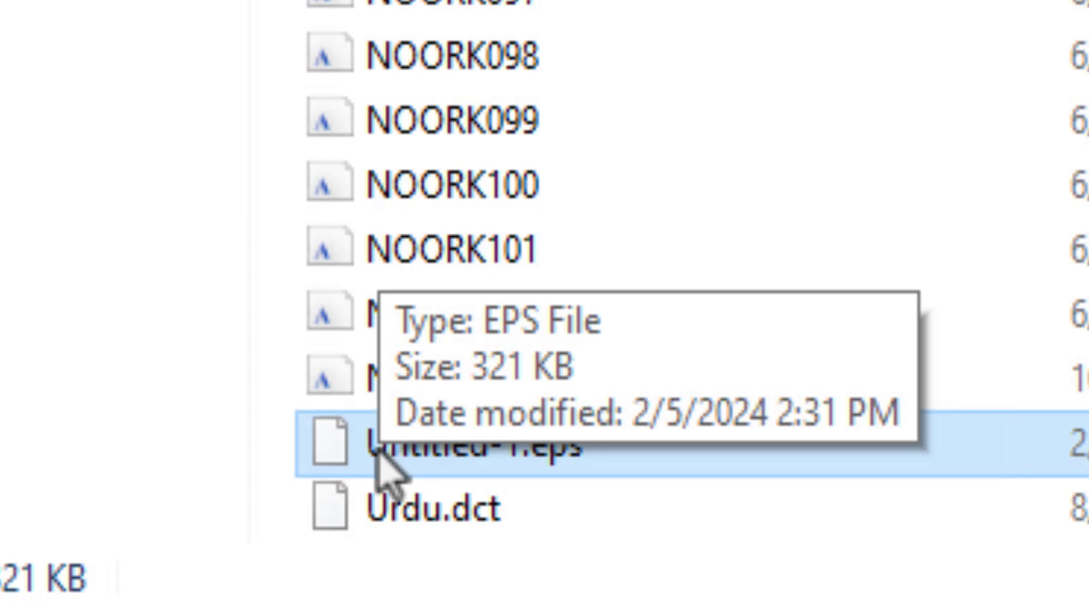
click(376, 448)
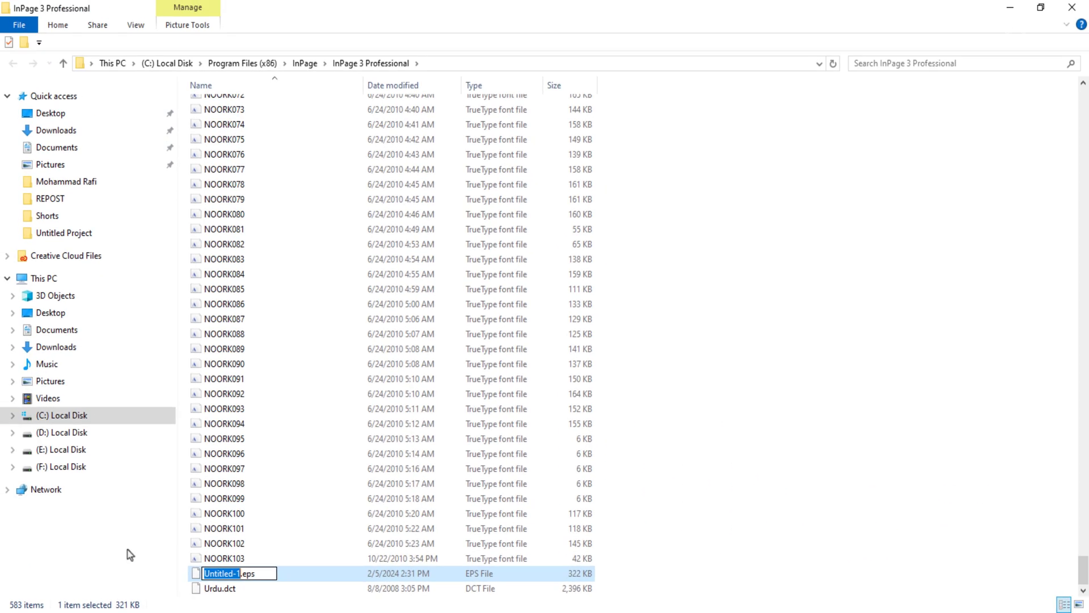
click(195, 573)
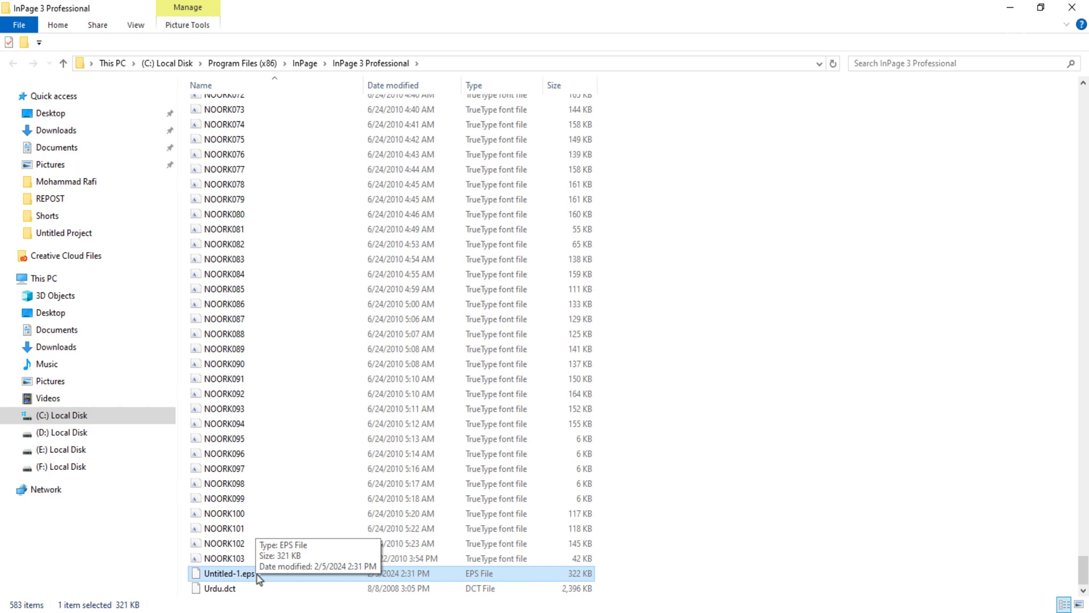
key(alt+Tab)
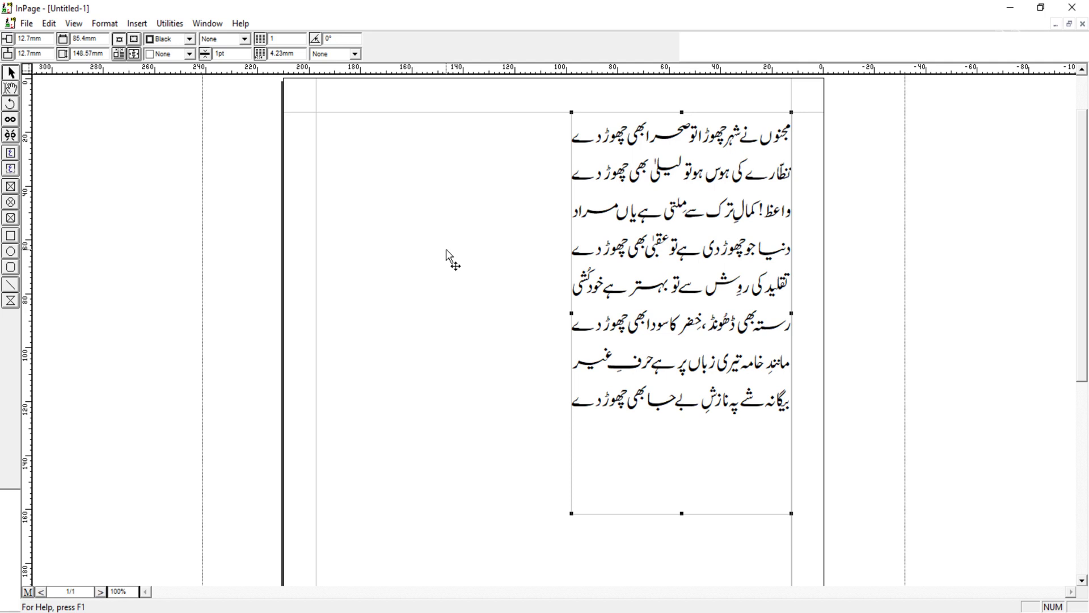
click(28, 25)
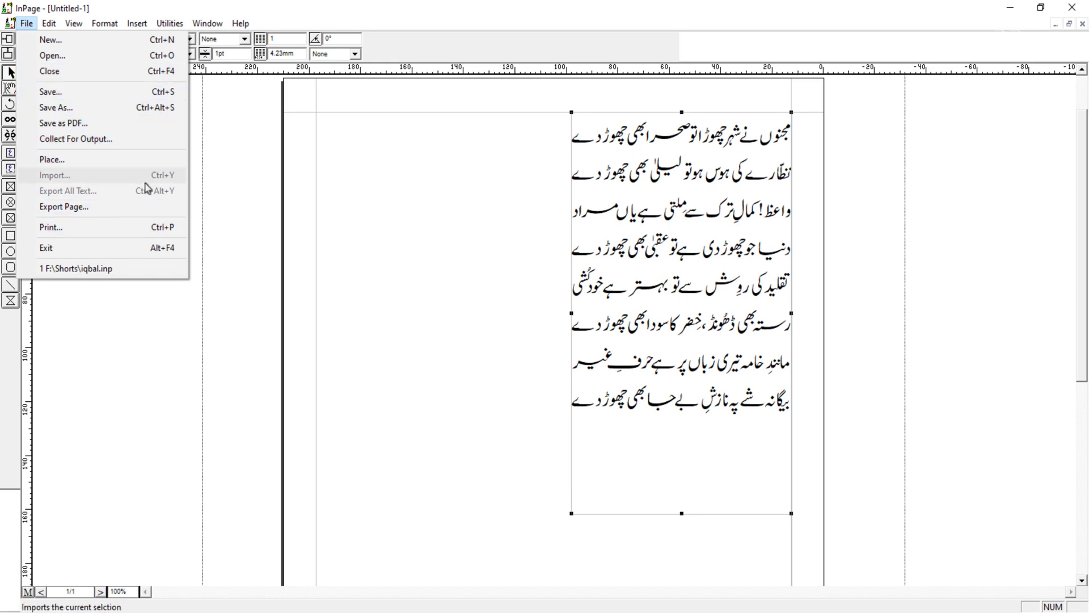
click(532, 260)
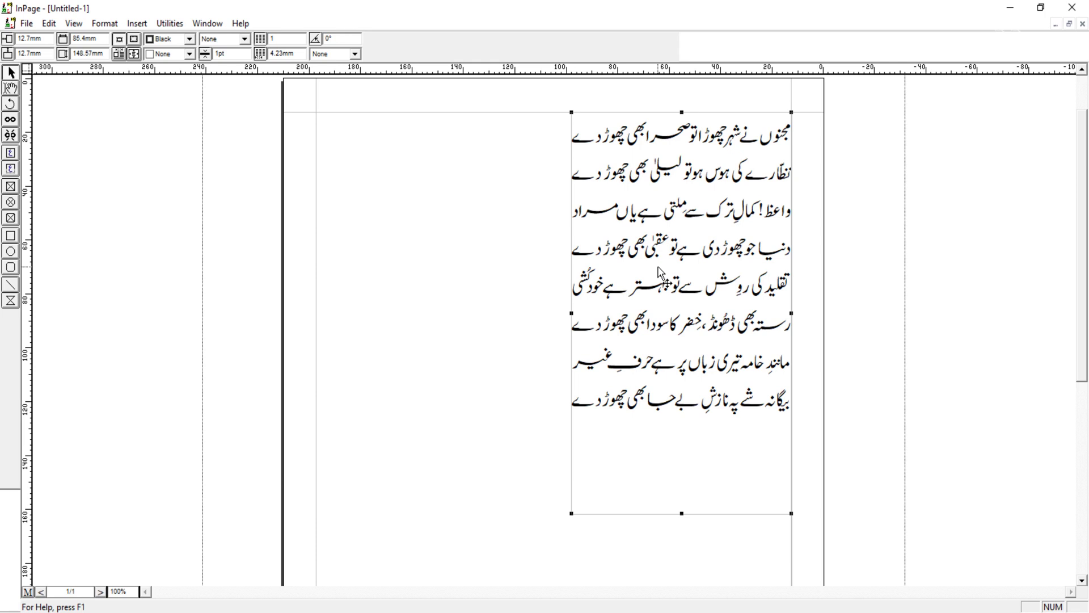